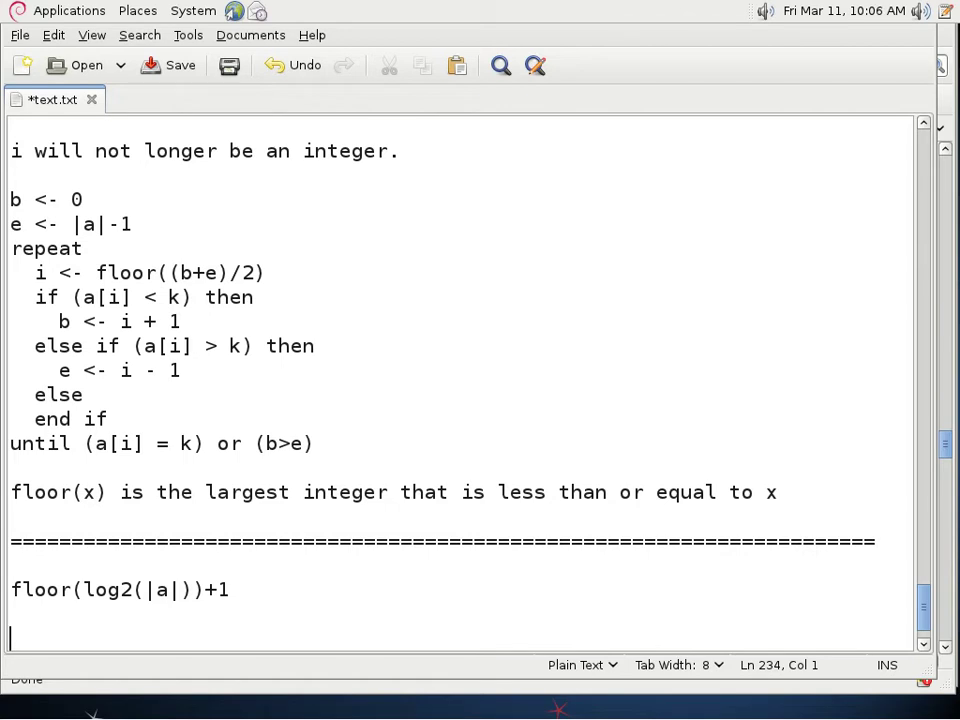
Step: Open a new LibreOffice Calc spreadsheet and maximize its window
click(47, 17)
mouse_move(66, 159)
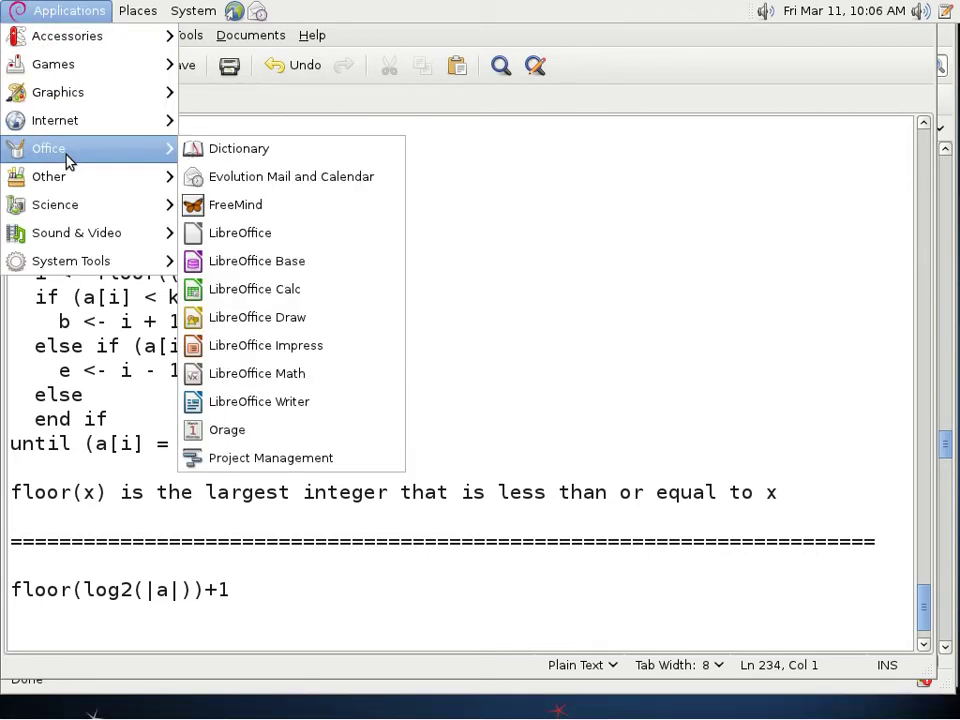
click(294, 288)
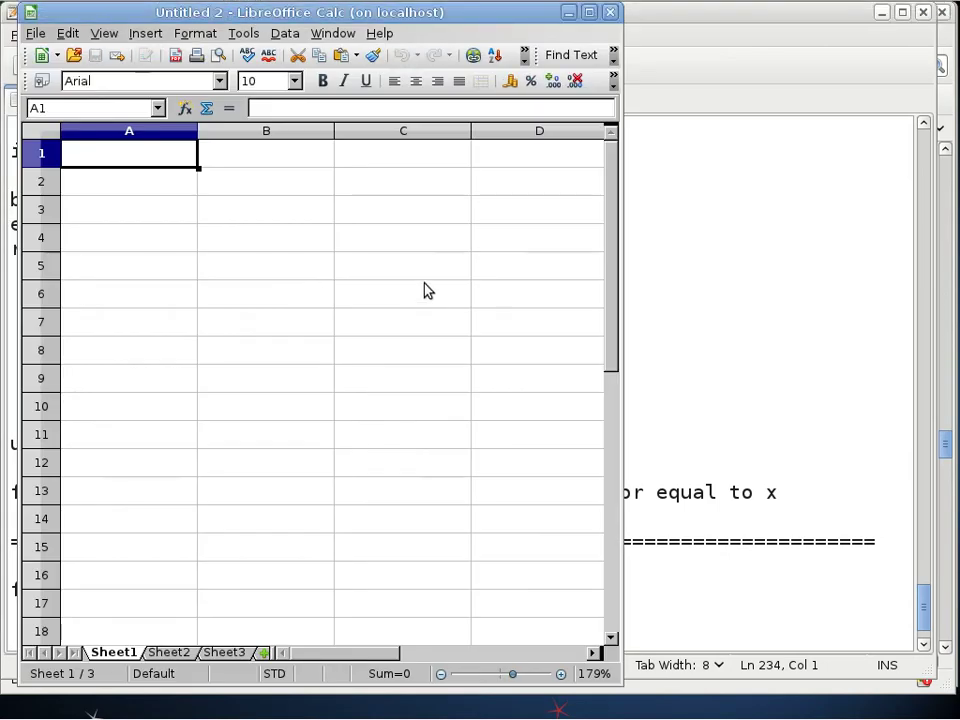
click(589, 12)
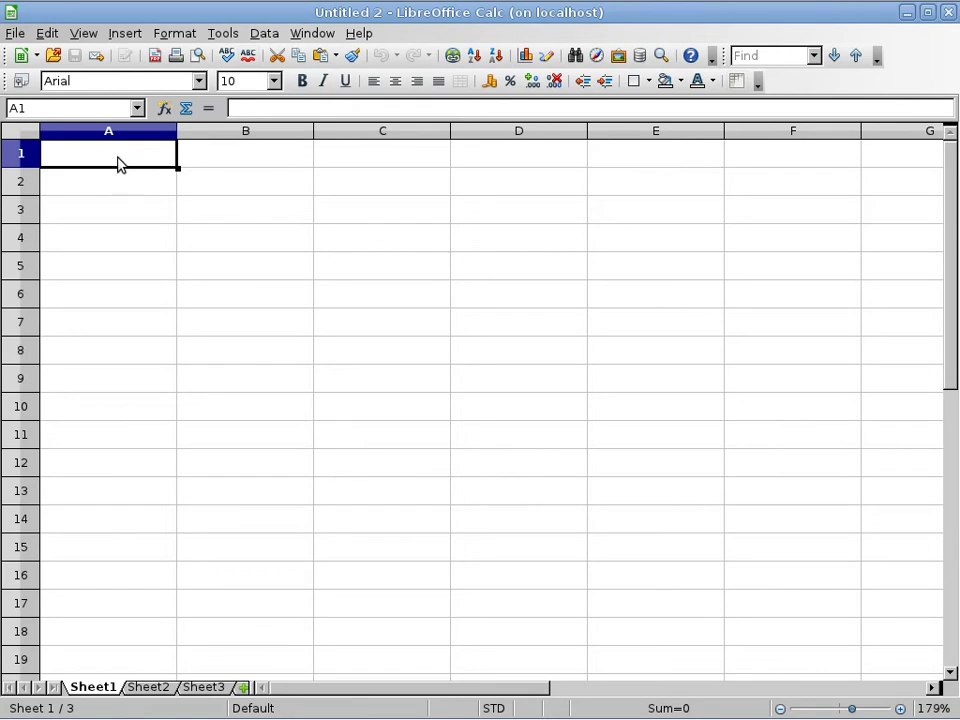
Step: Label A1 and B1 with "#cmp" followed by the first and second person's first name respectively
text(#cmp)
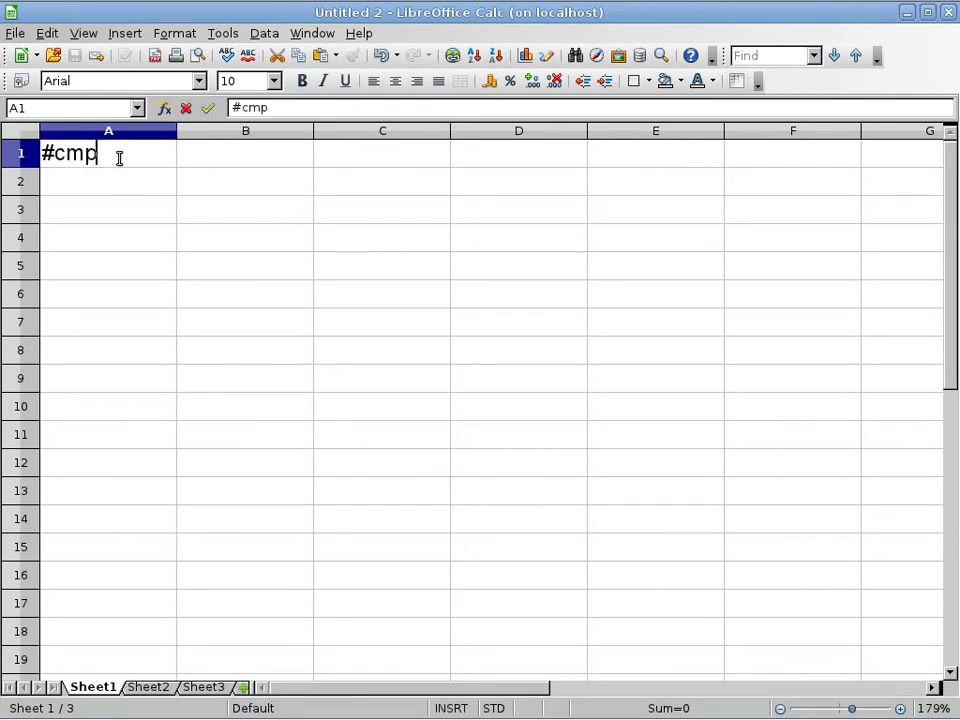
text( Tak)
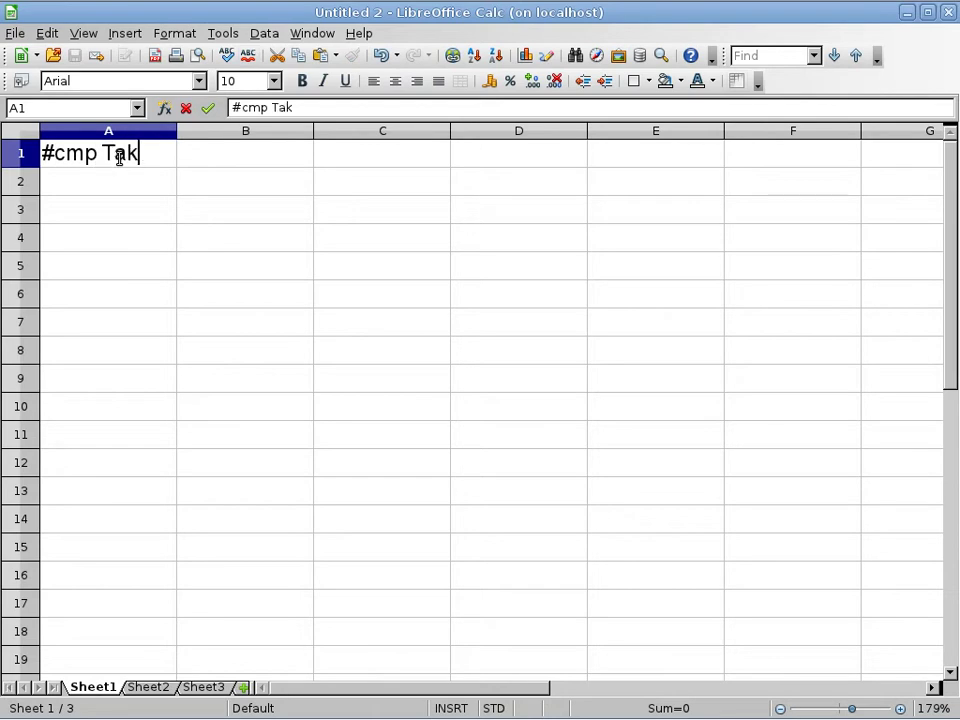
key(Tab)
text(#cmp)
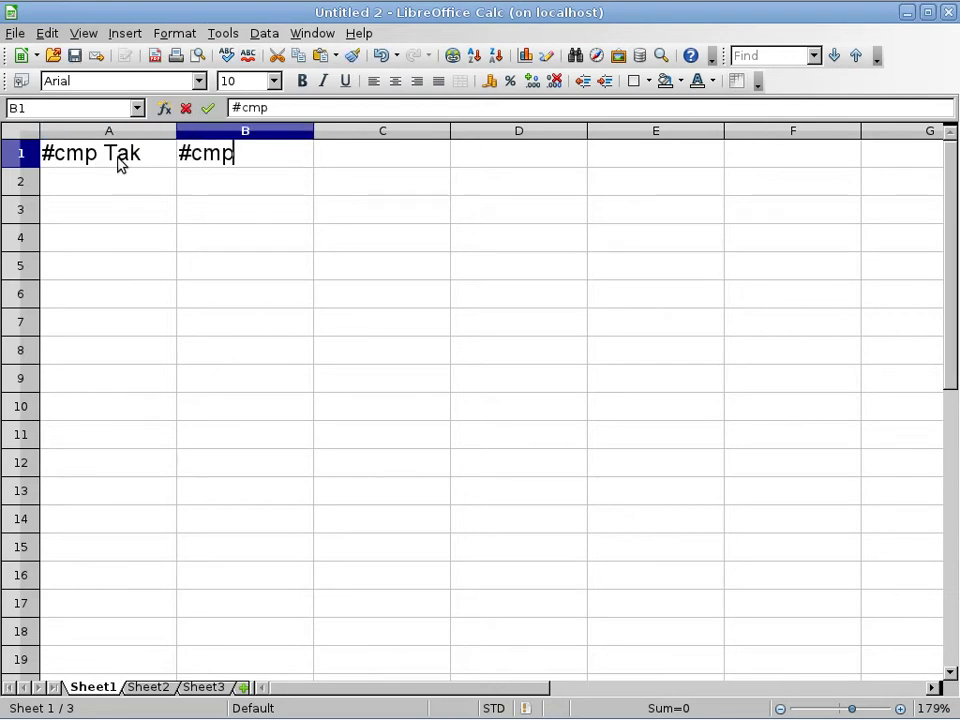
text( Pat)
key(Tab)
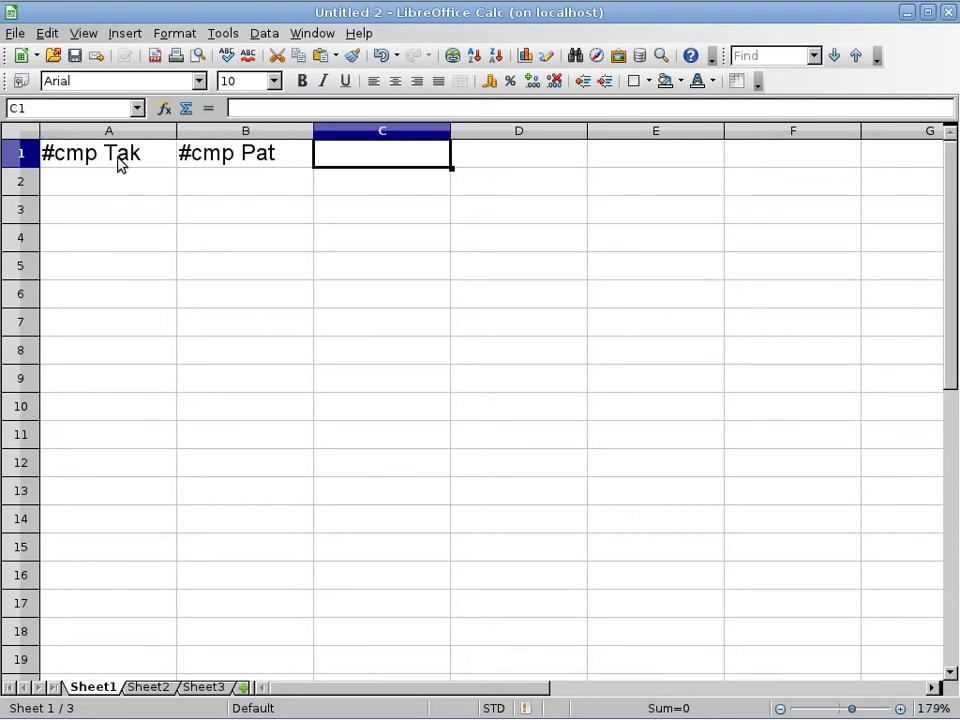
Step: Label C1 and D1 with "time" followed by the first and second person's first name in parentheses
text(tim)
key(BackSpace)
key(BackSpace)
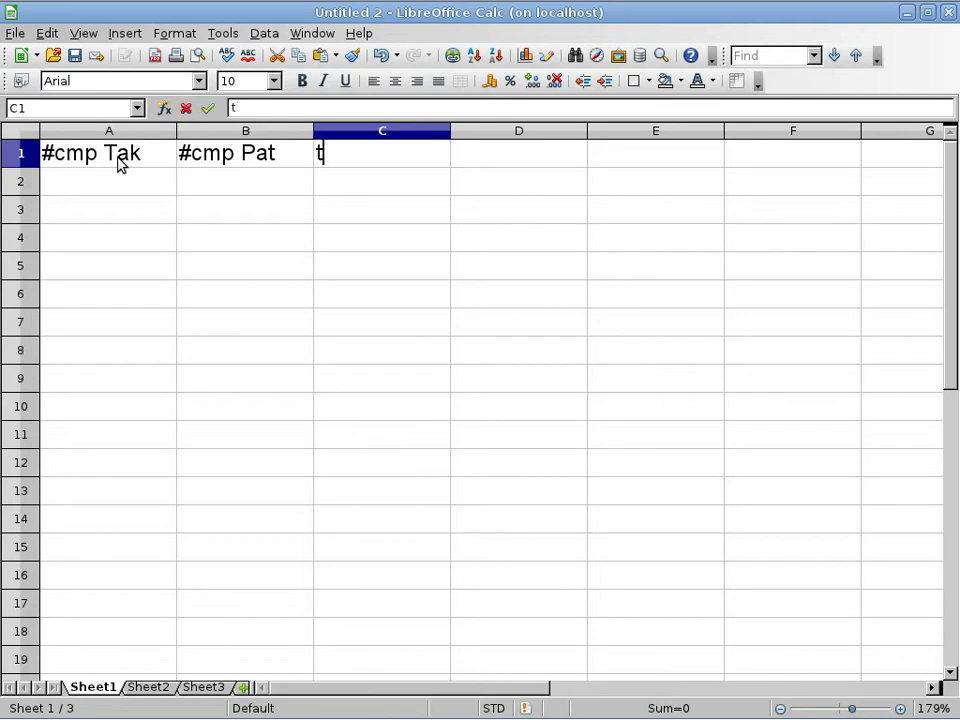
text(ime (Tak))
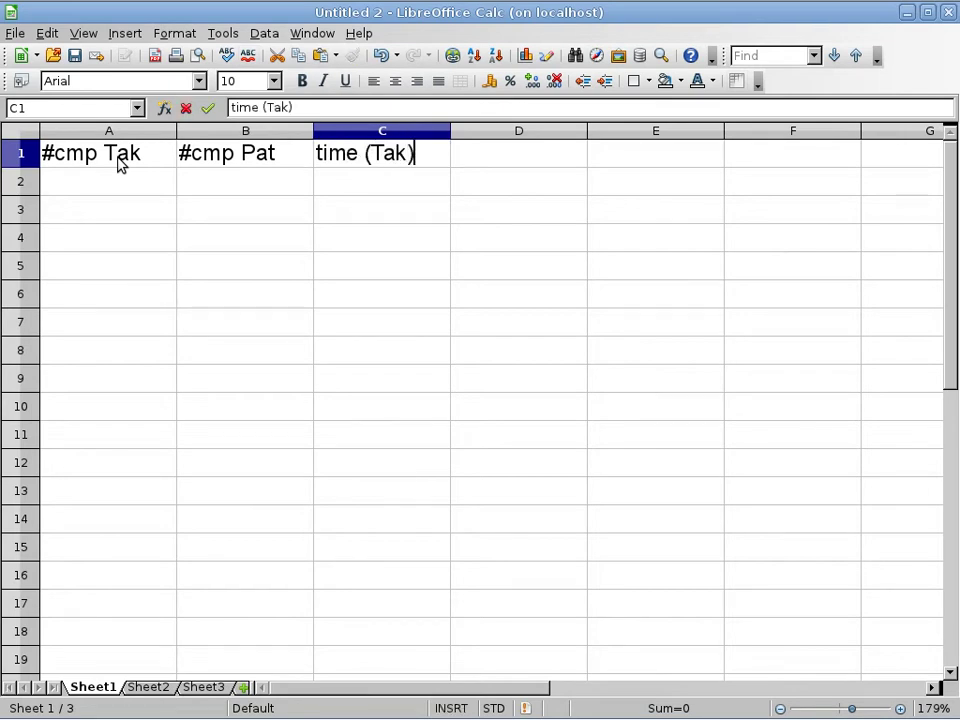
key(Tab)
text(time (Pat))
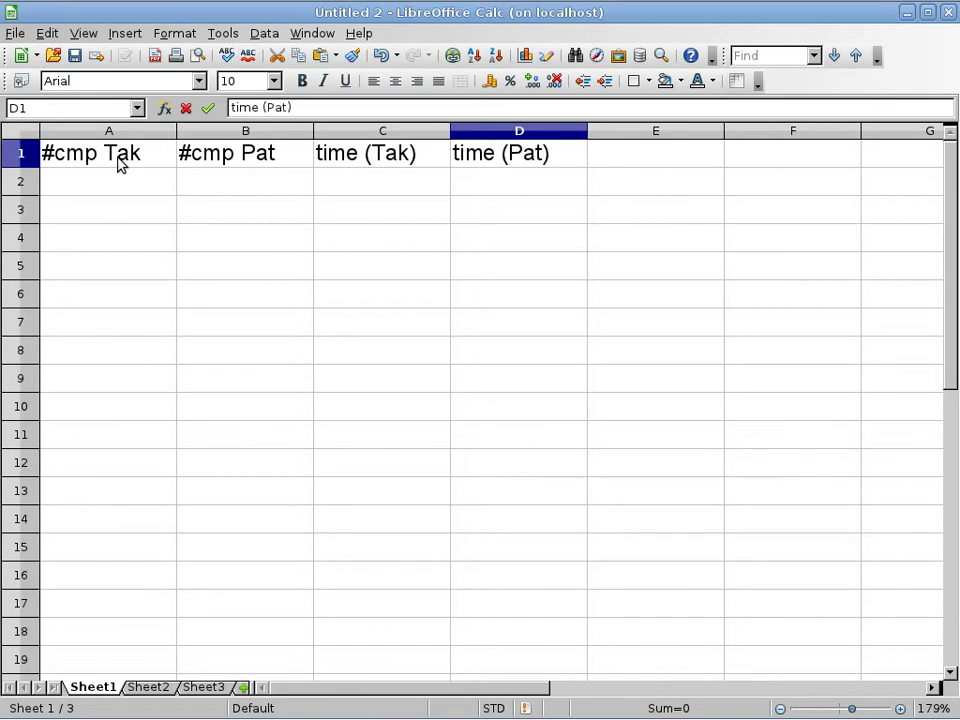
key(Return)
Step: Label cell E1 with the array-size header "|a|"
key(Up)
key(Right)
text(|a)
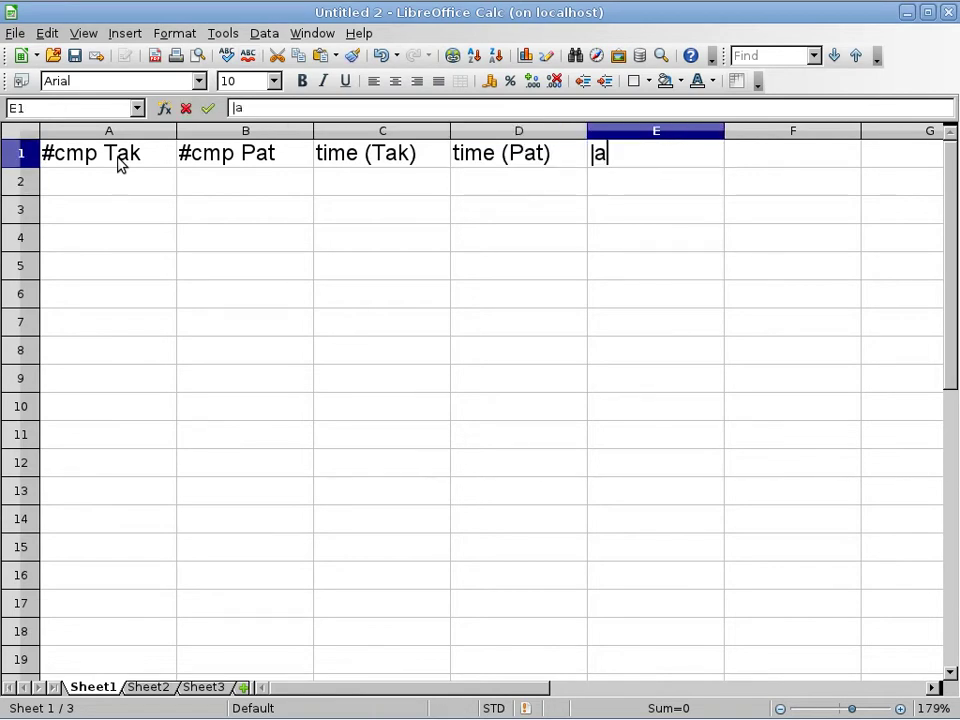
key(Return)
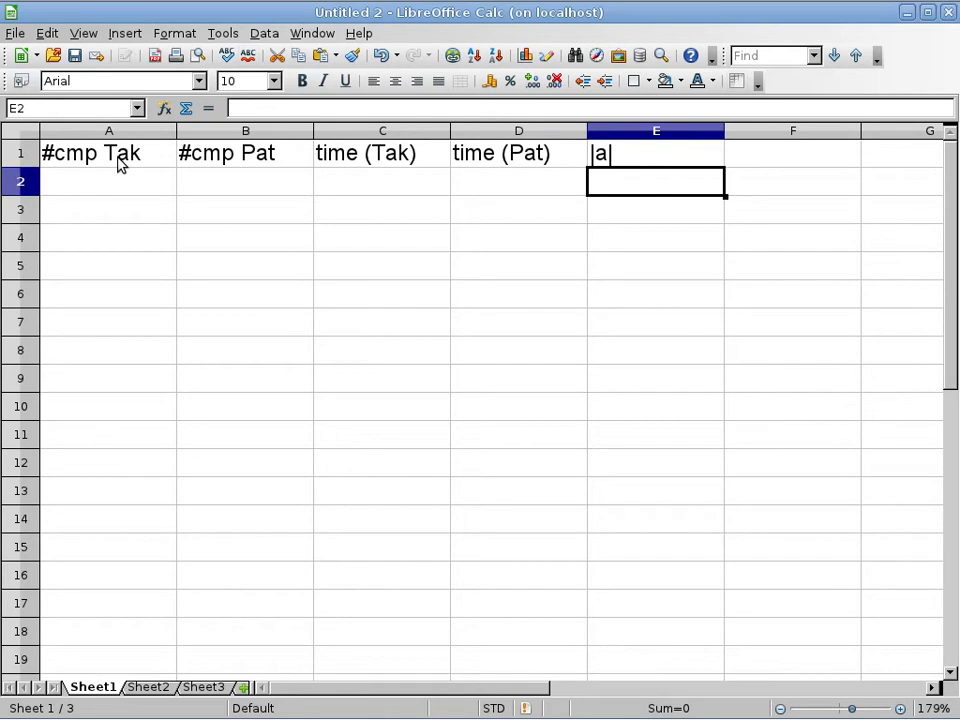
Step: Enter 1 as the array size in E2 and 1 as both comparison counts in B2 and A2
text(1)
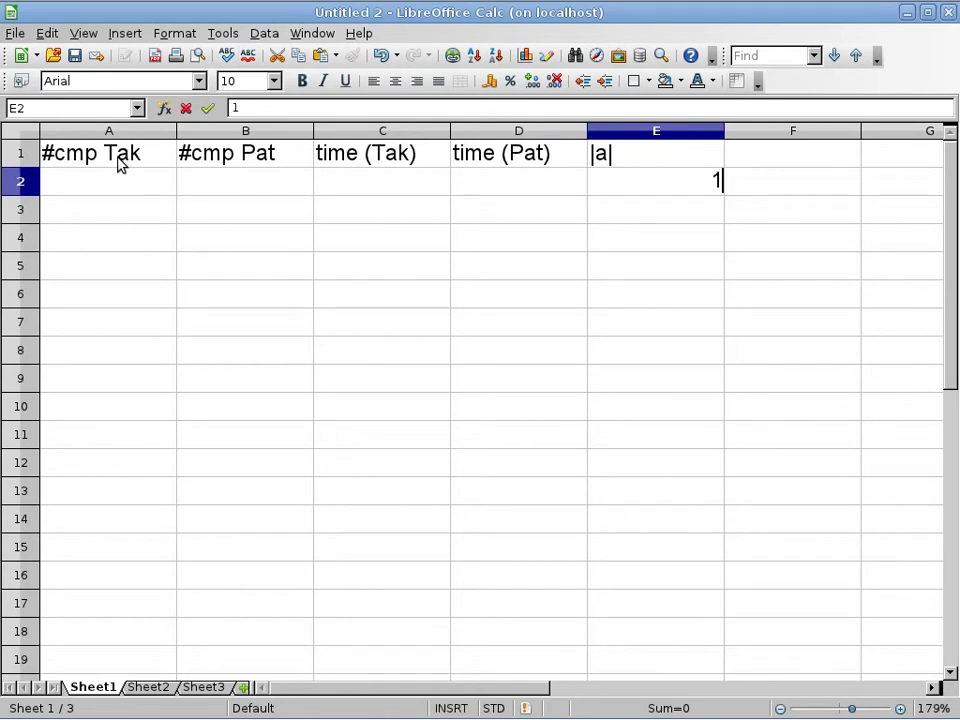
key(Left)
key(Left)
key(Left)
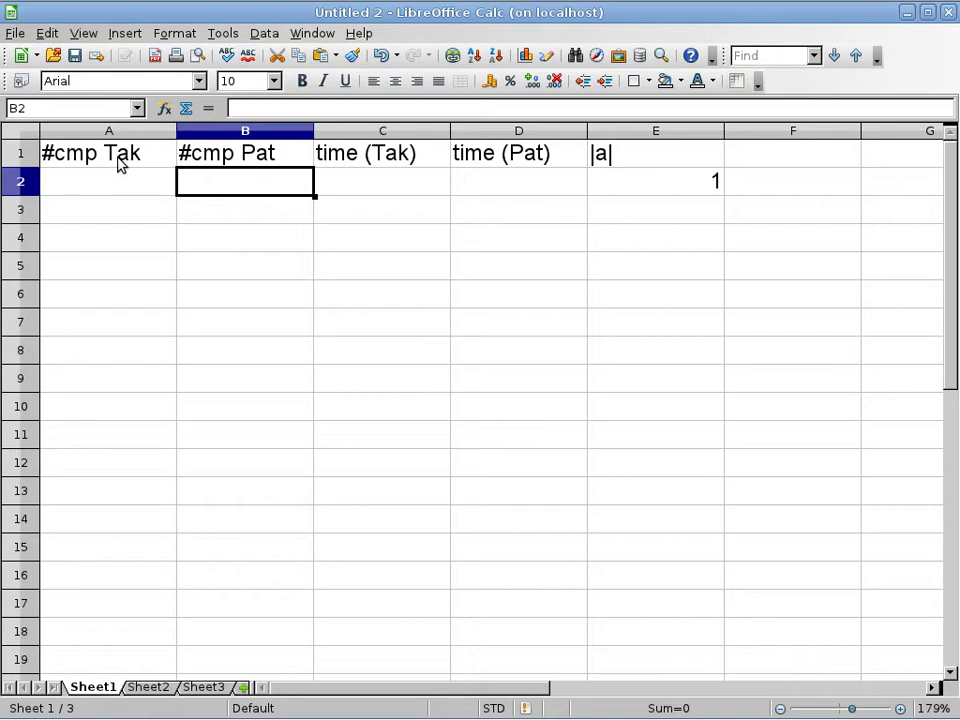
text(1)
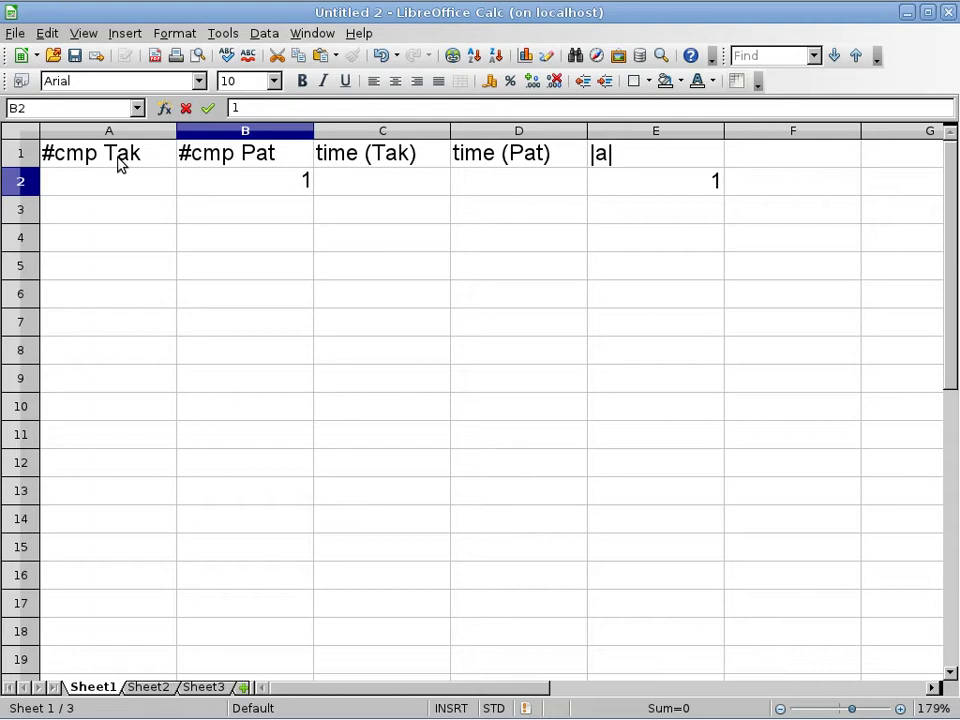
key(shift+Tab)
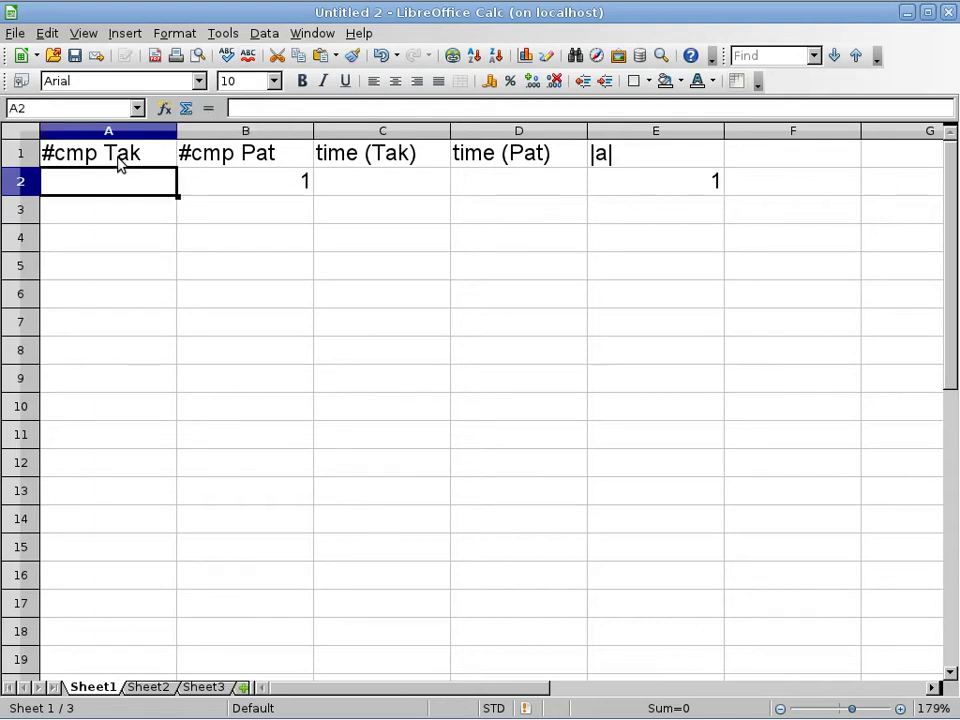
text(1)
key(Tab)
Step: Enter the formula =A2*256 in C2 to compute the first person's time
key(Tab)
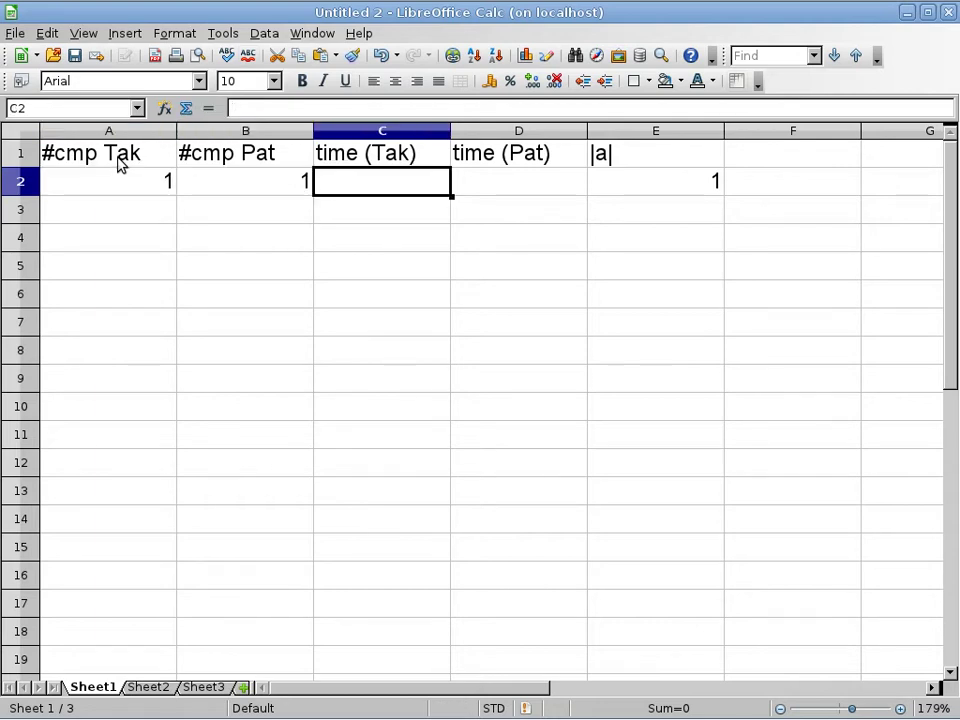
text(=)
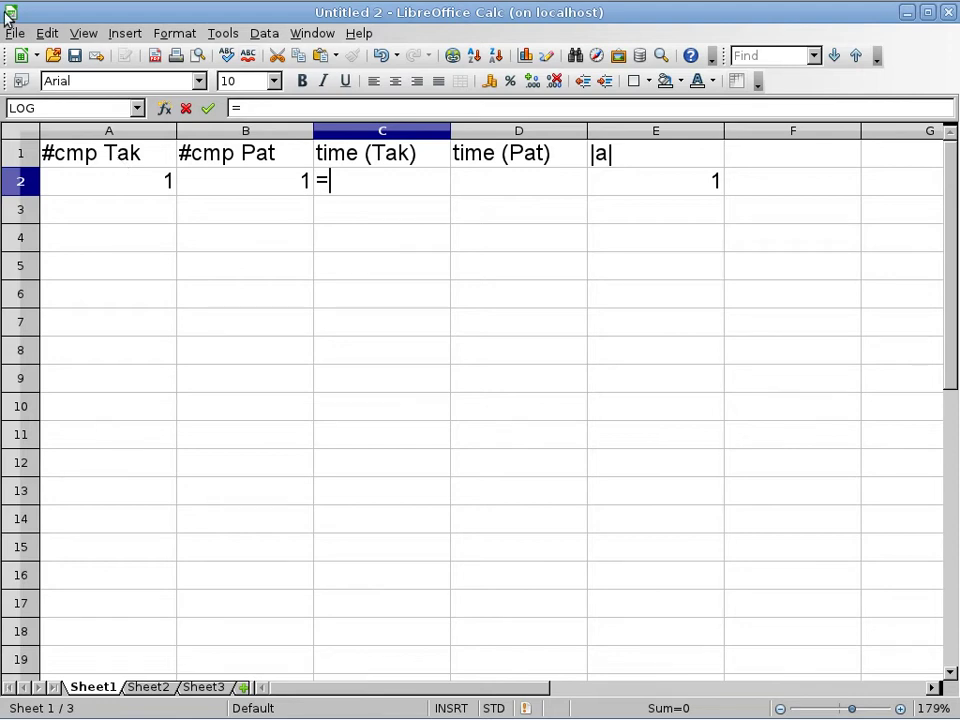
click(139, 188)
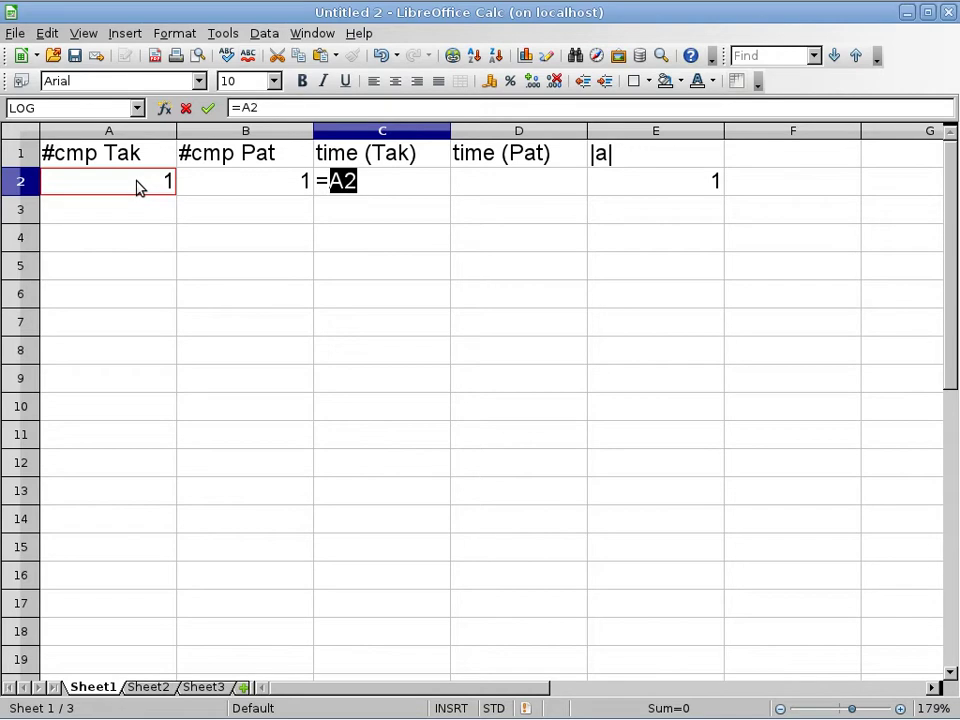
text(*256)
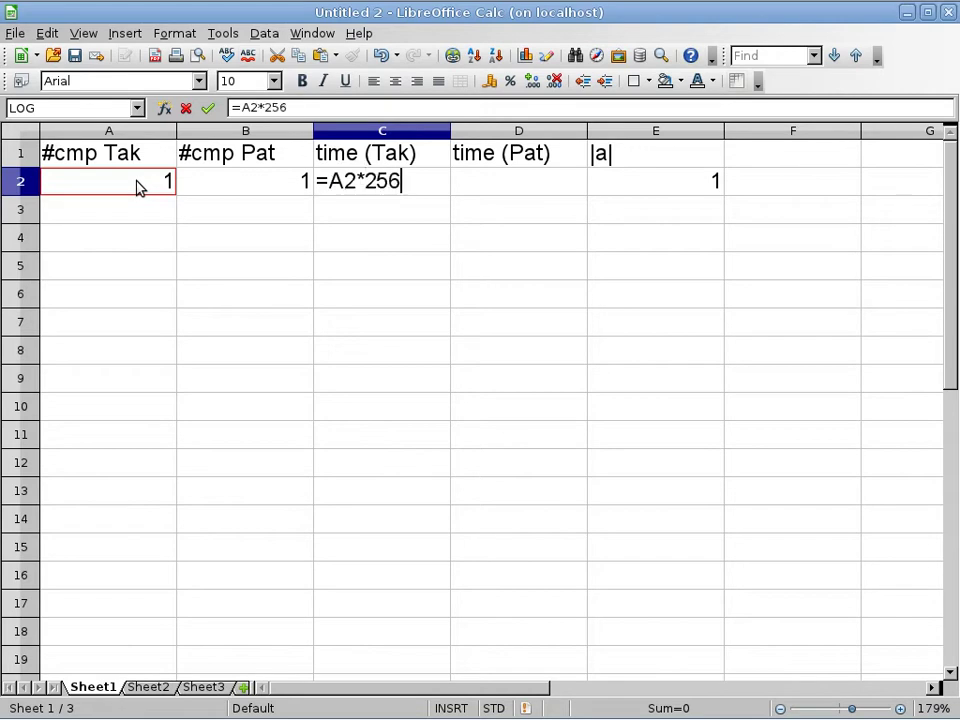
key(Return)
Step: Enter the formula =B2 in D2 for the second person's time
click(516, 185)
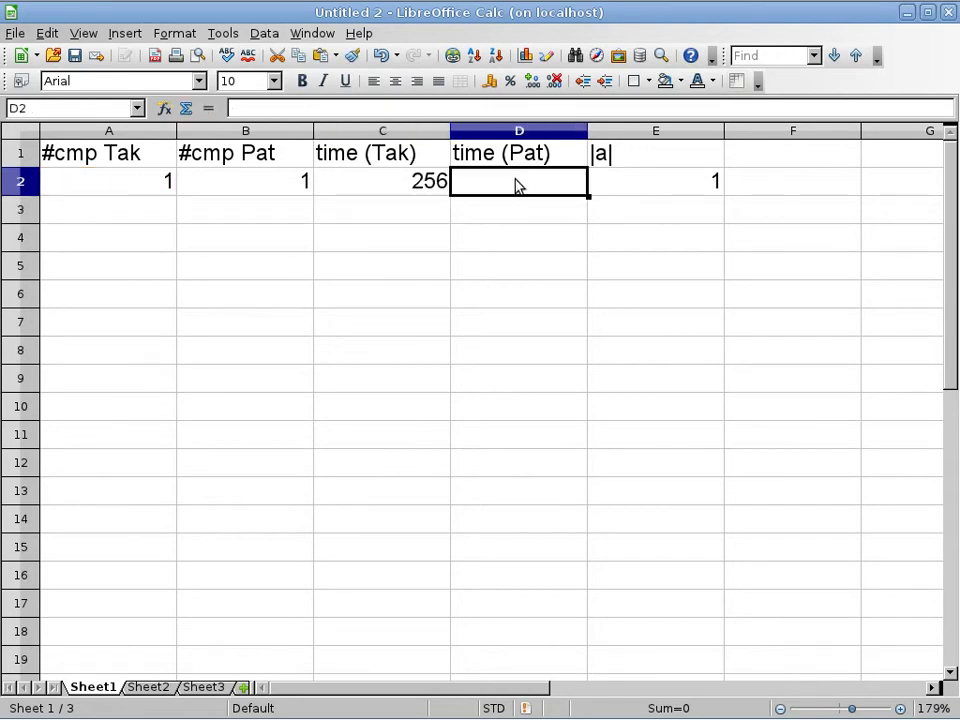
text(=)
click(287, 182)
key(Return)
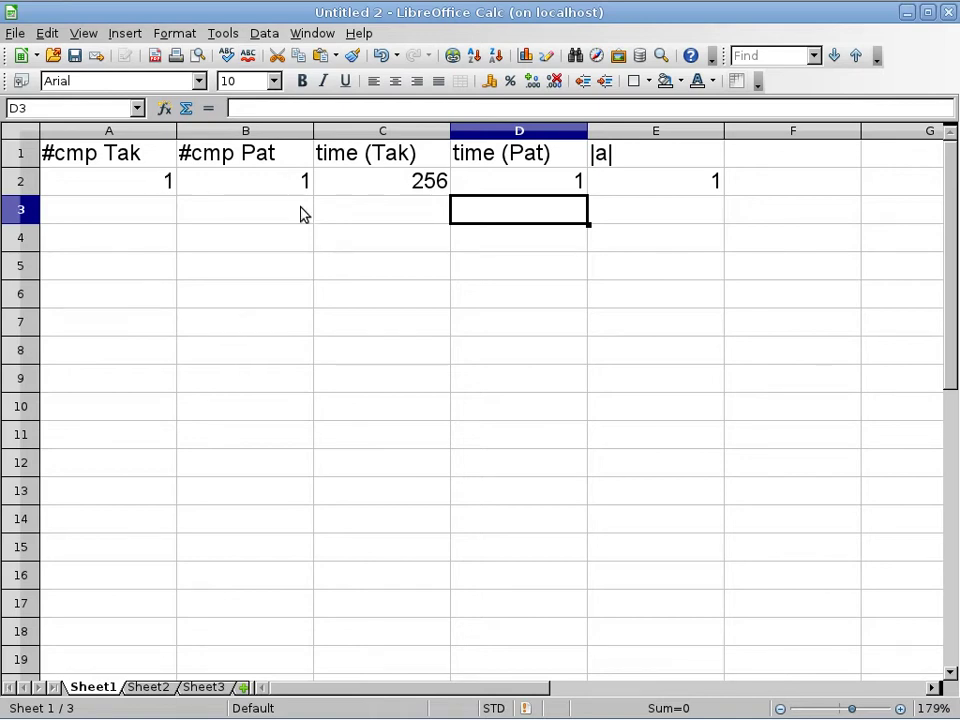
Step: Fill in row 3 with array size 3 in E3 and comparison counts 2 in A3 and 3 in B3
click(622, 218)
text(3)
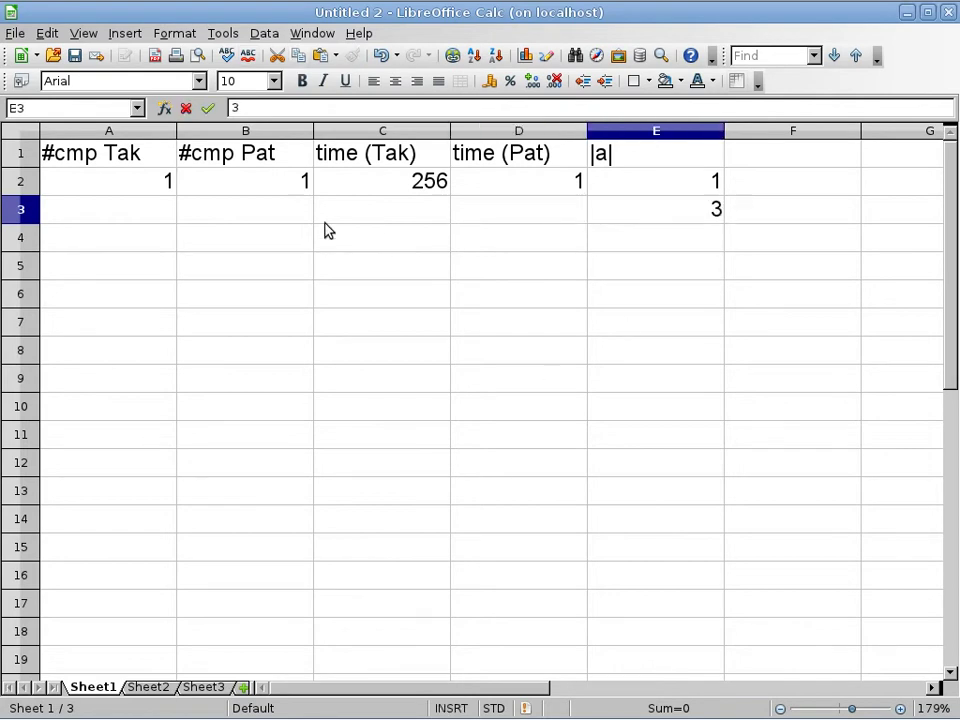
click(118, 215)
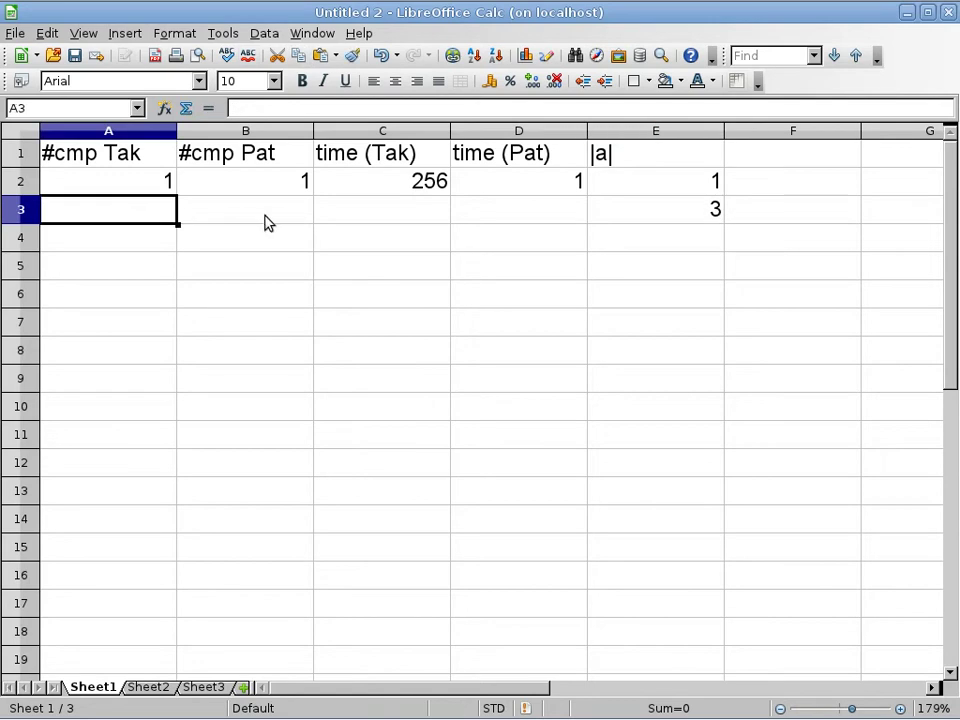
text(2)
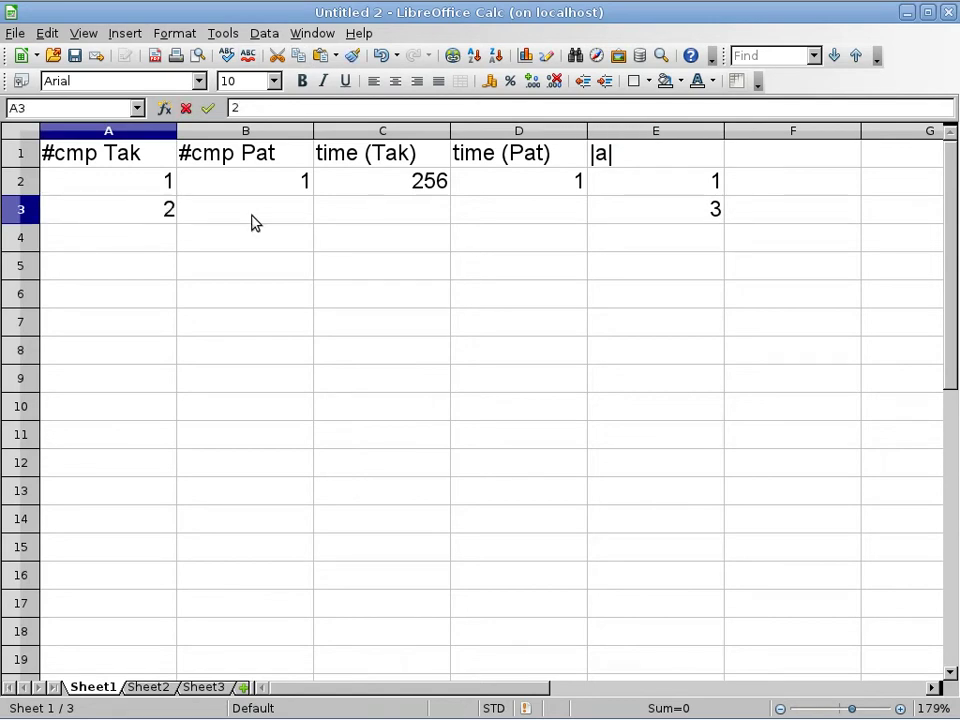
click(268, 213)
text(3)
click(425, 212)
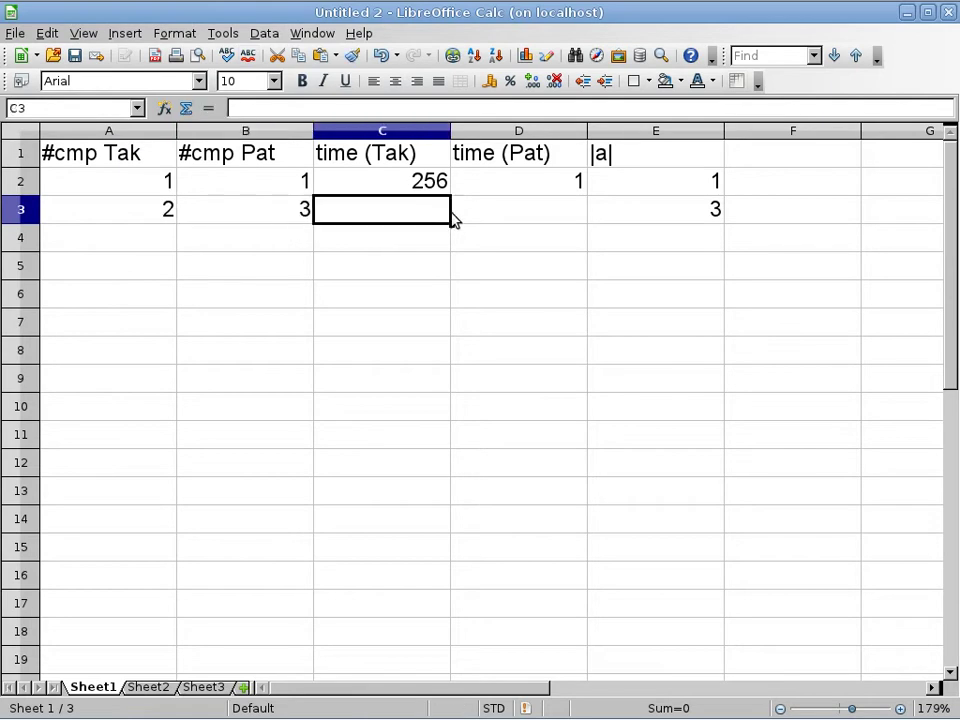
Step: Copy the time formulas from C2 and D2 down into row 3
click(430, 181)
drag(453, 198, 452, 214)
click(561, 184)
drag(587, 197, 591, 226)
click(486, 233)
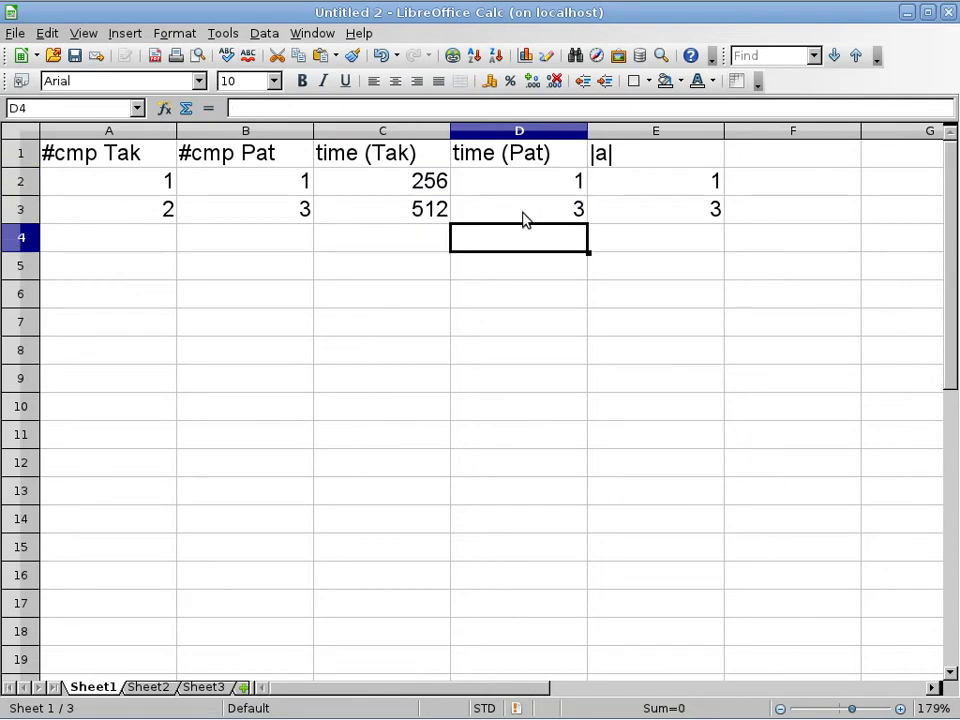
Step: Compare the two people's time cells in columns C and D for rows 2 and 3
click(440, 216)
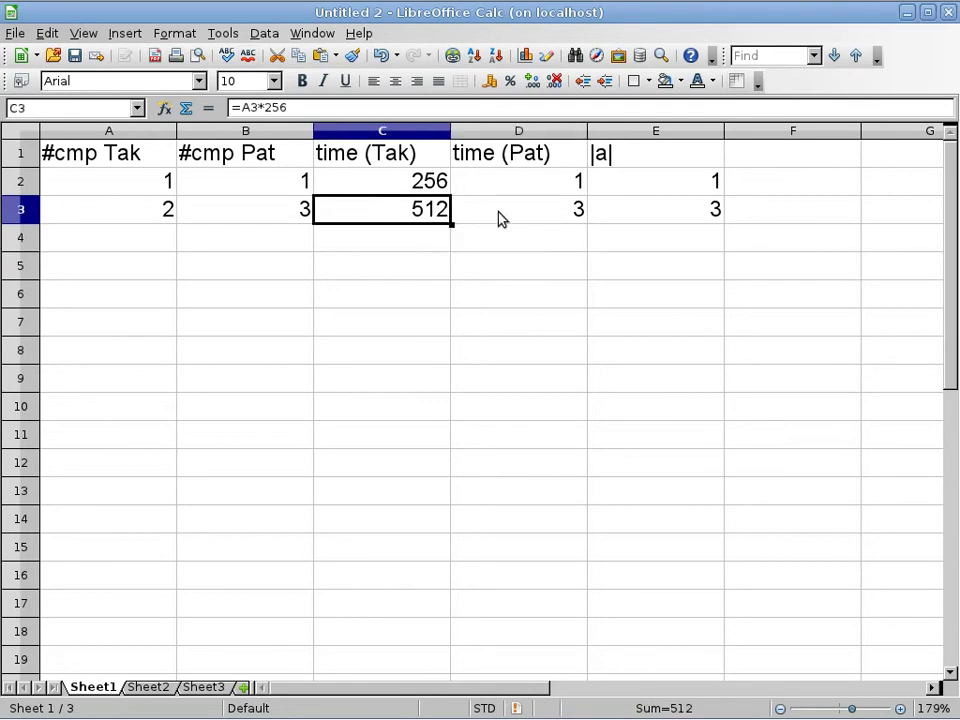
click(514, 213)
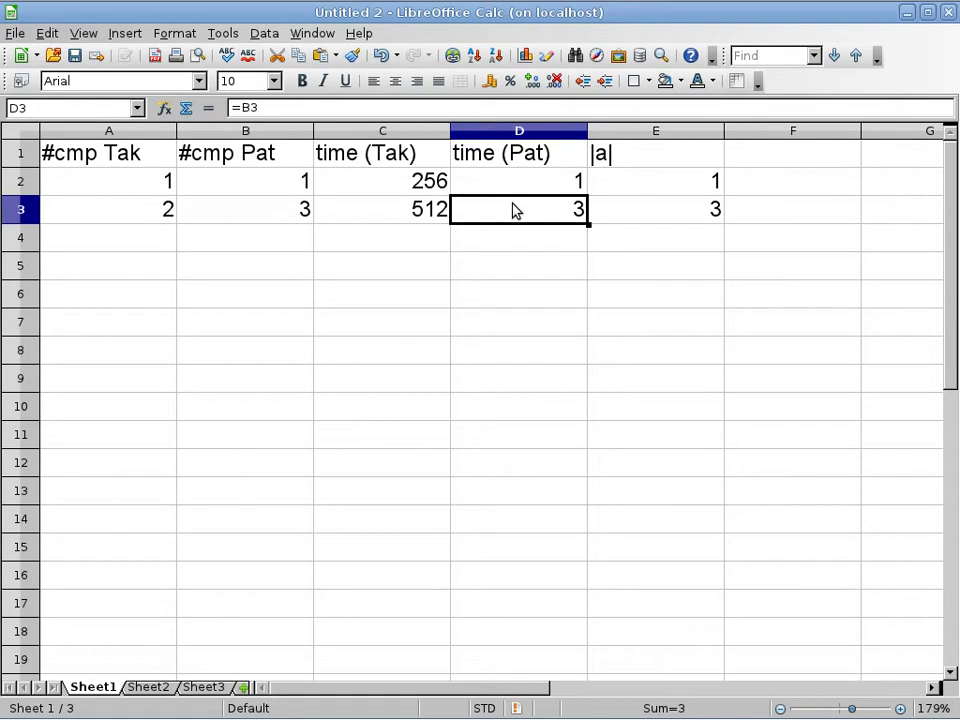
click(429, 184)
click(507, 190)
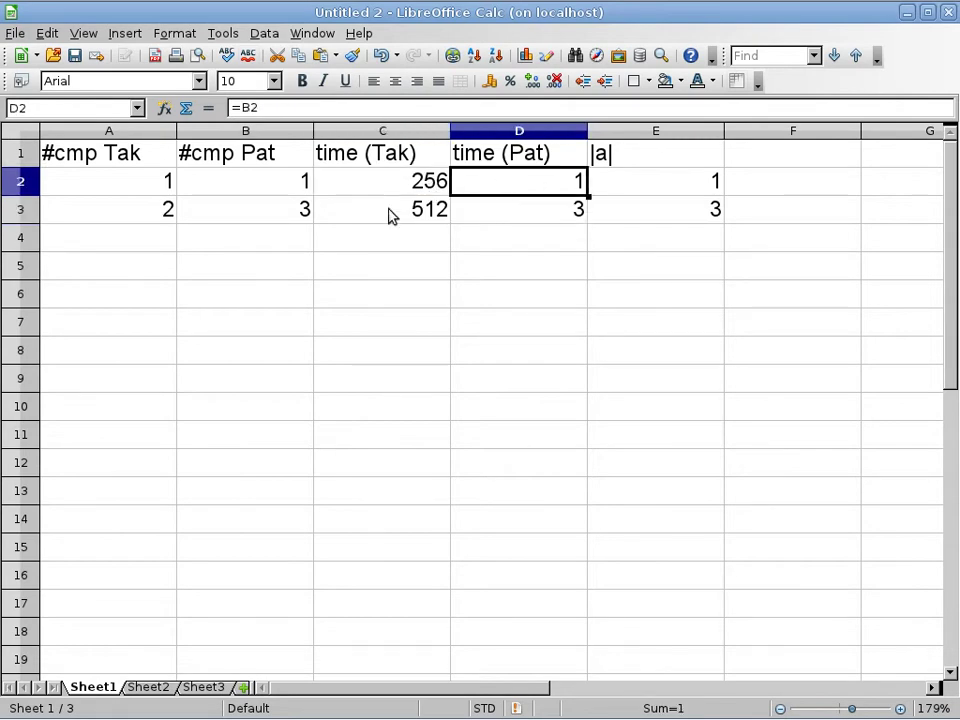
click(392, 213)
click(506, 209)
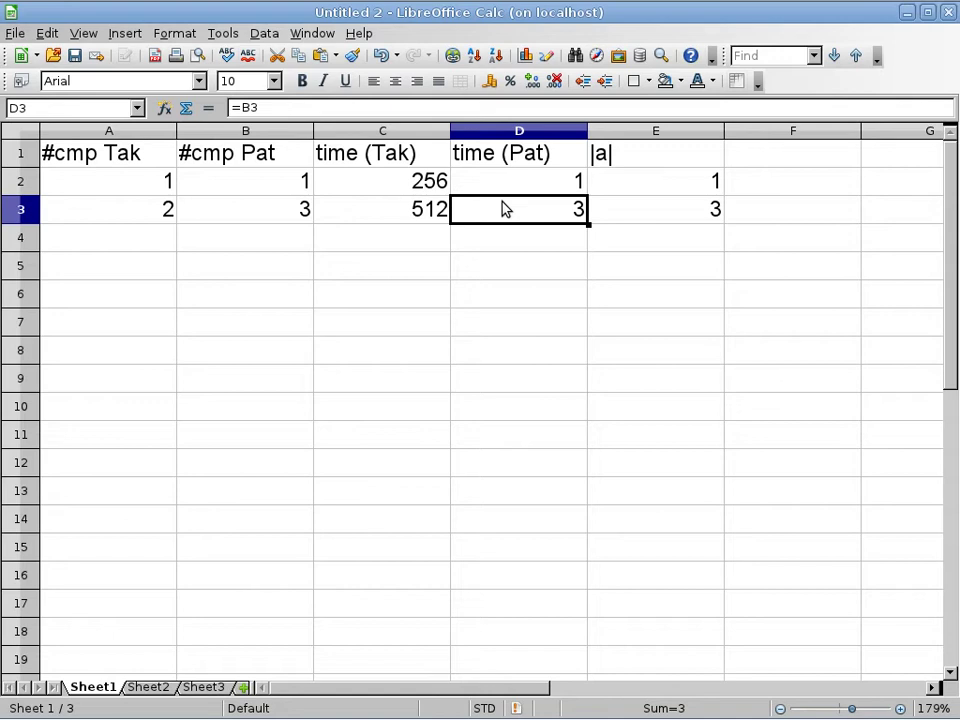
Step: Fill in row 4 with array size 7 in E4 and comparison counts 3 in A4 and 7 in B4
click(686, 244)
text(7)
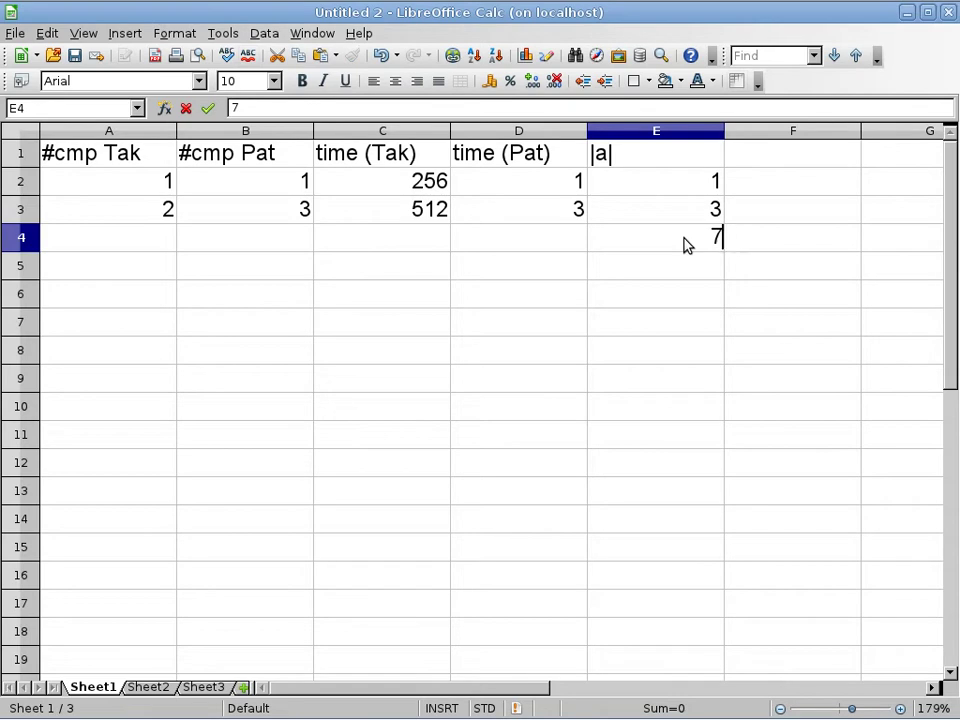
click(128, 246)
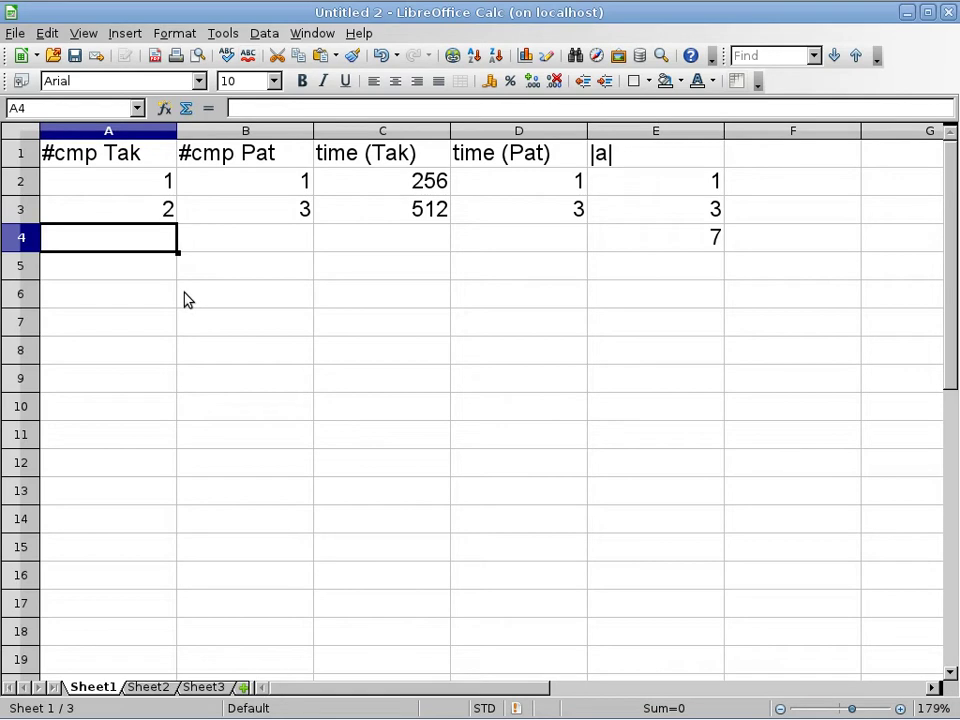
text(3)
click(250, 241)
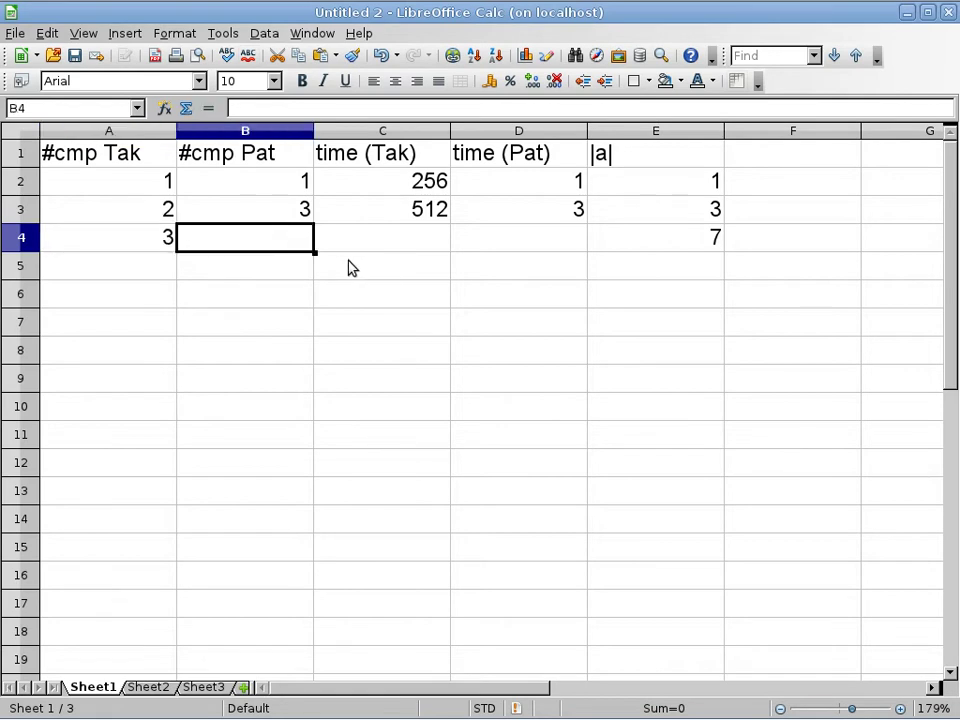
text(7)
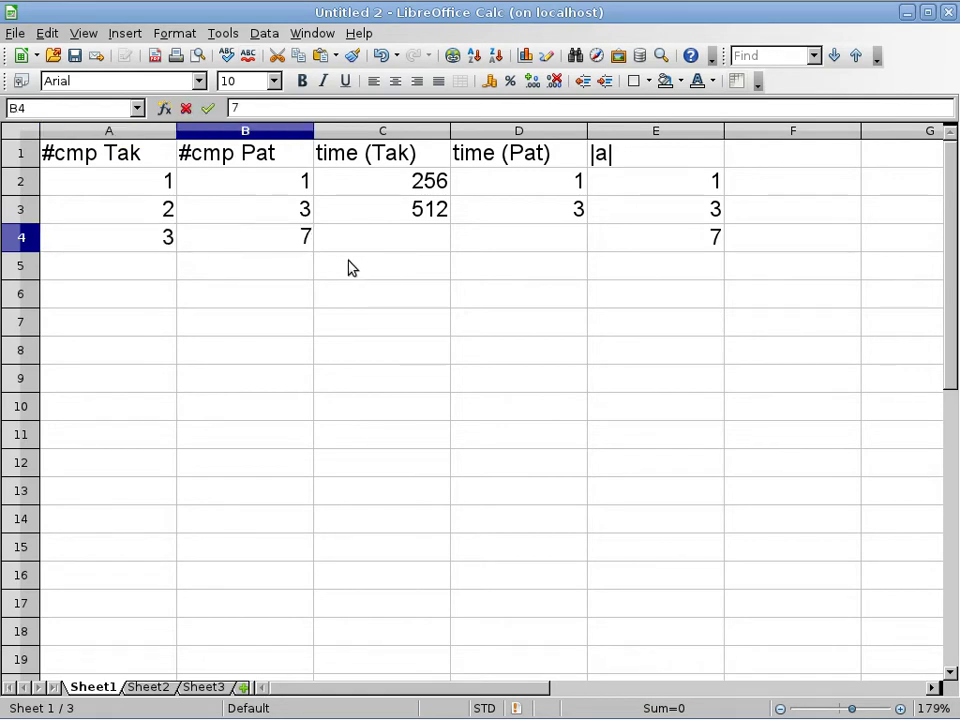
Step: Copy the time formulas from C3 and D3 down into row 4
click(432, 236)
click(445, 219)
drag(447, 223, 452, 241)
click(587, 229)
drag(588, 223, 598, 264)
Step: Fill in row 5 with array size 15 in E5 and comparison counts 4 in A5 and 15 in B5
click(619, 272)
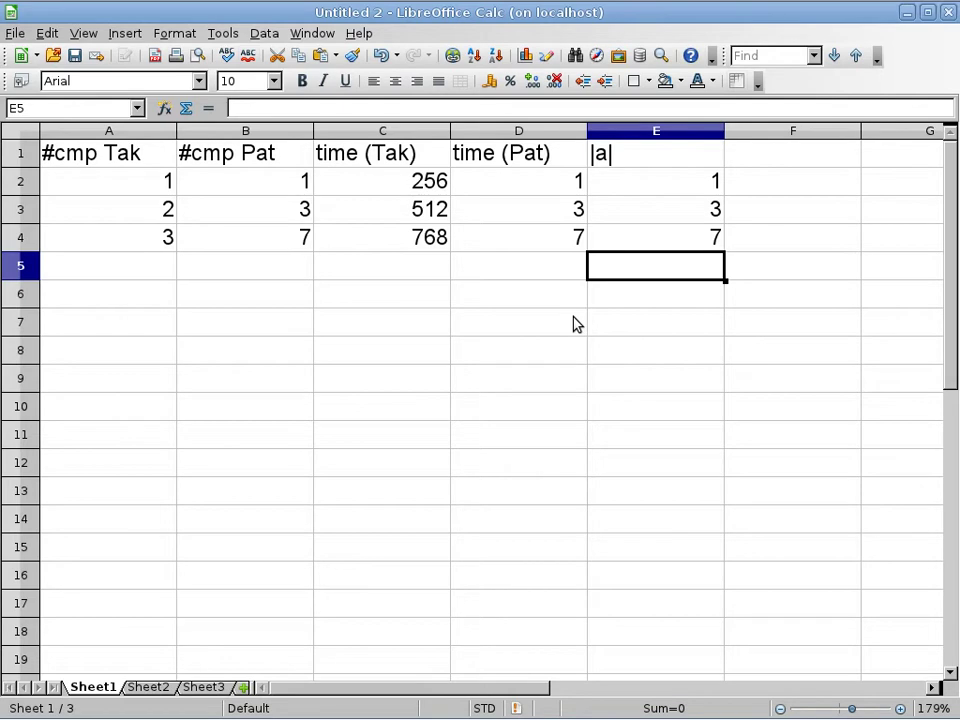
text(15)
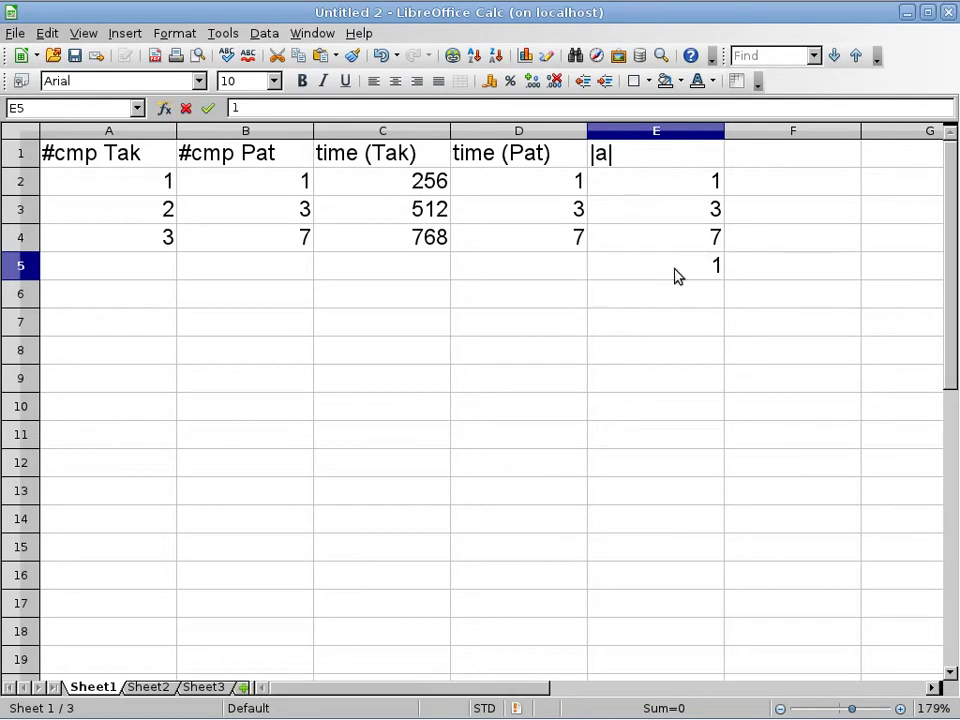
click(563, 272)
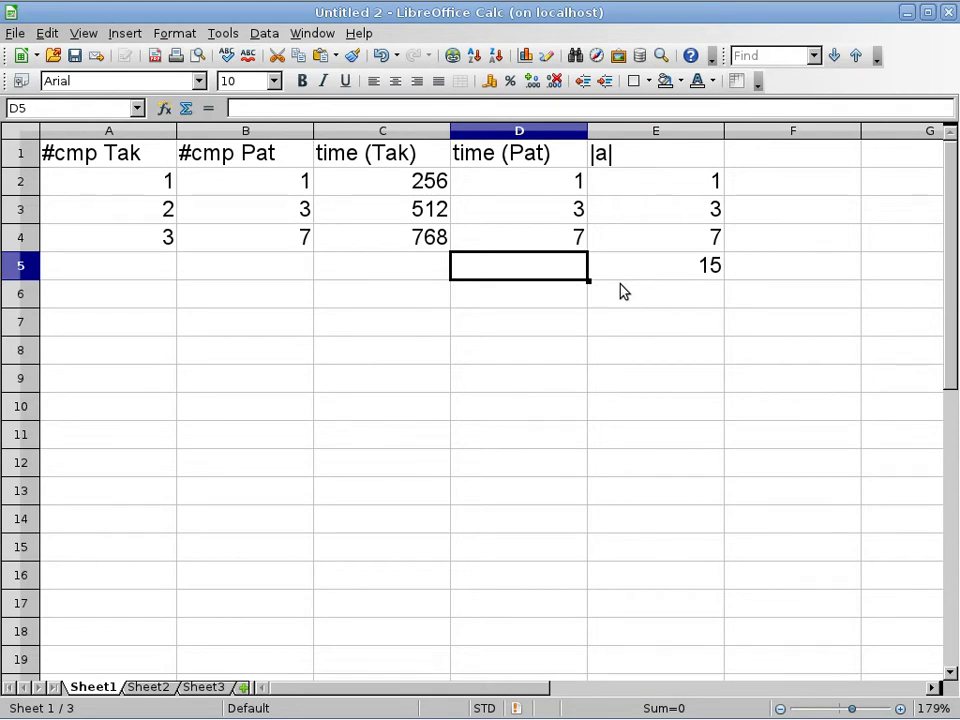
click(163, 276)
text(4)
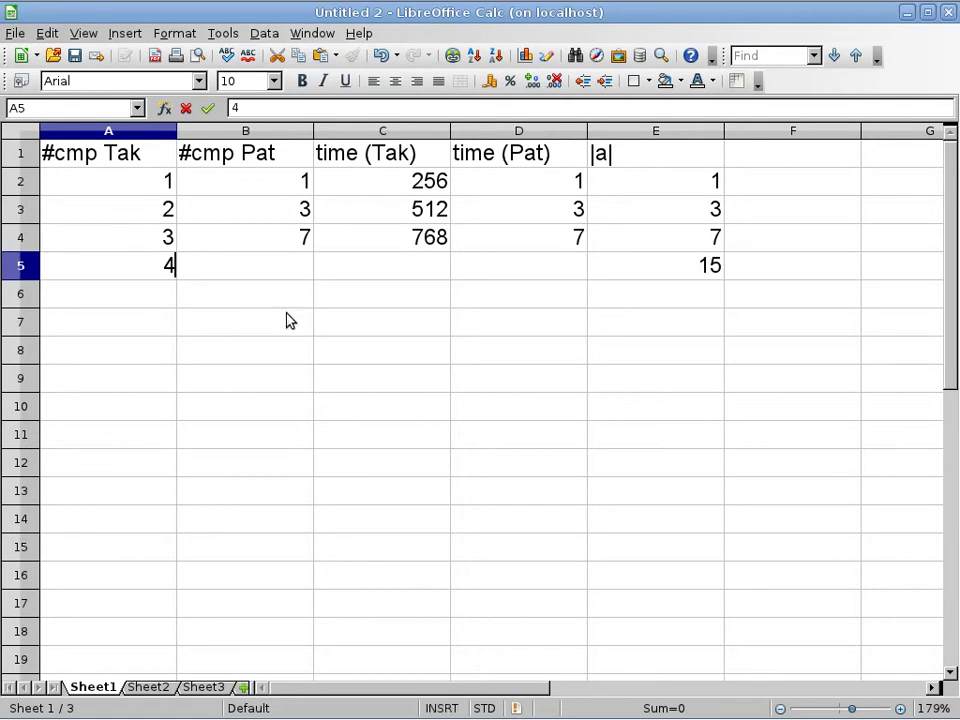
click(306, 274)
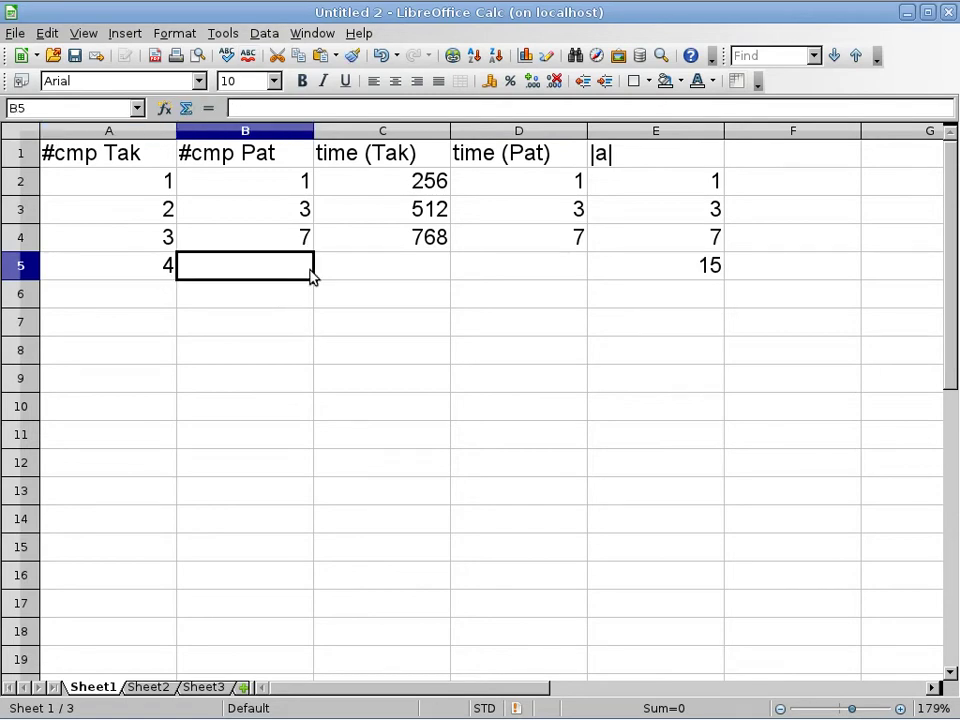
text(15)
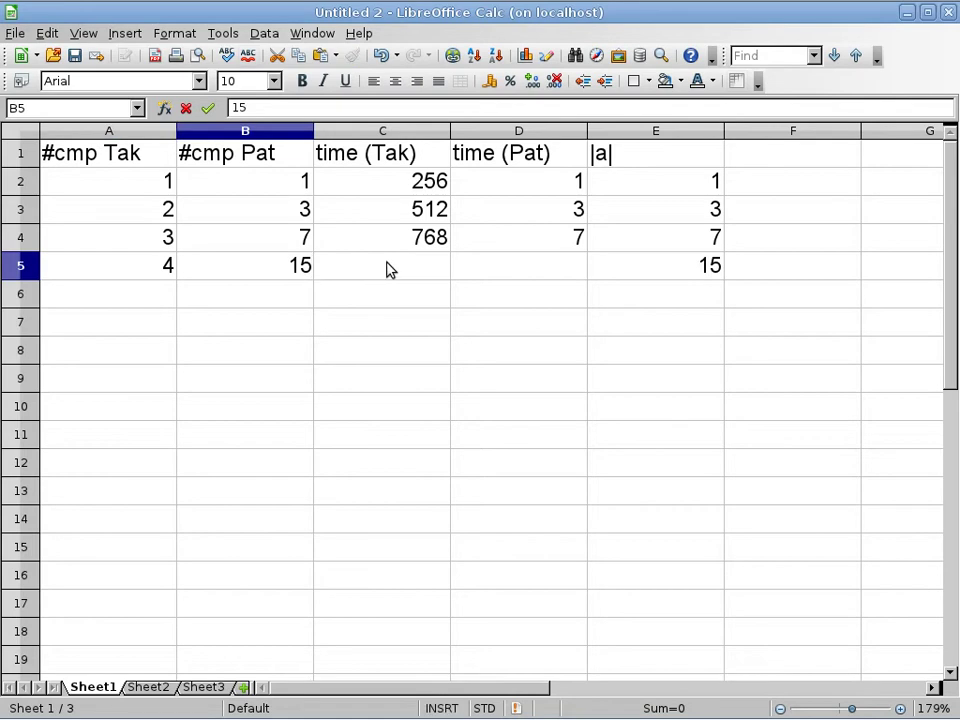
Step: Copy the time formulas from C4 and D4 down into row 5
click(431, 266)
drag(424, 243, 521, 249)
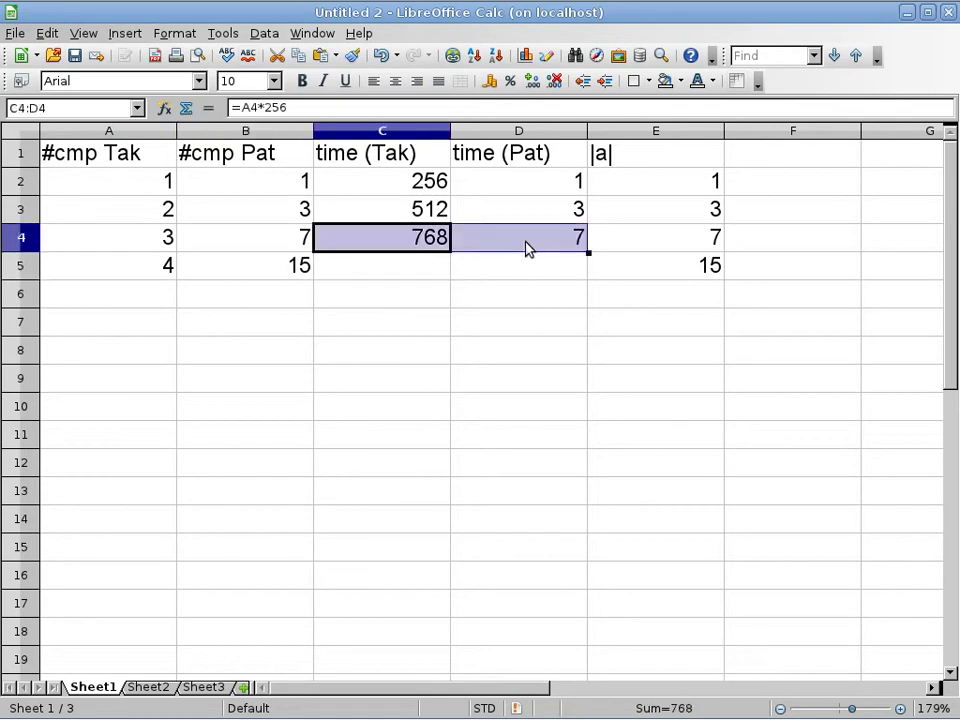
drag(589, 253, 586, 270)
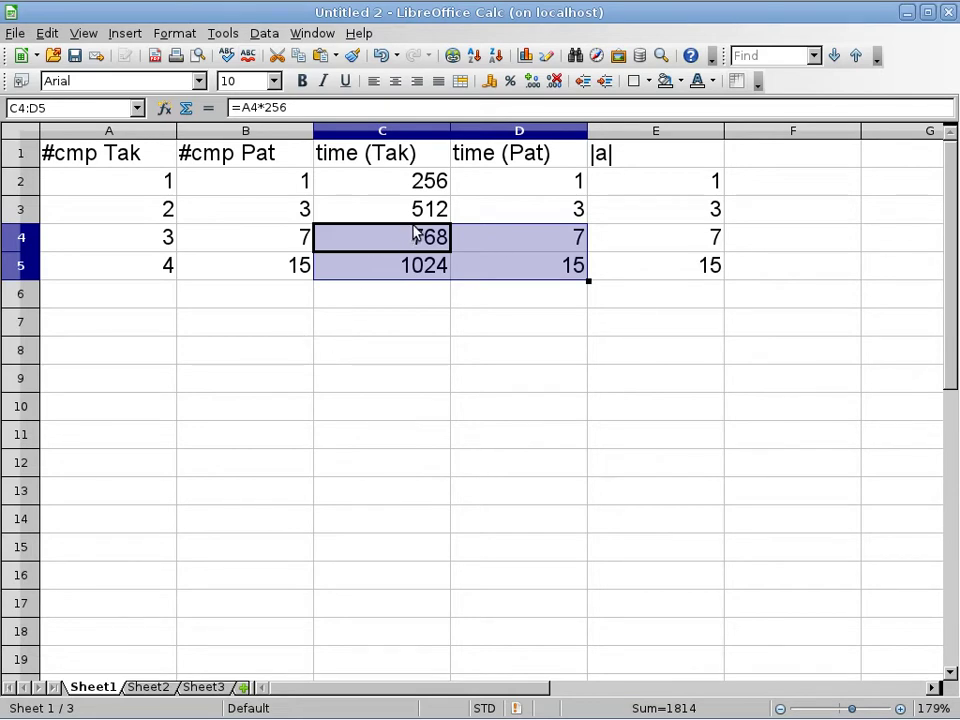
Step: Compare the two people's time cells in columns C and D for rows 2, 3 and 5
click(416, 181)
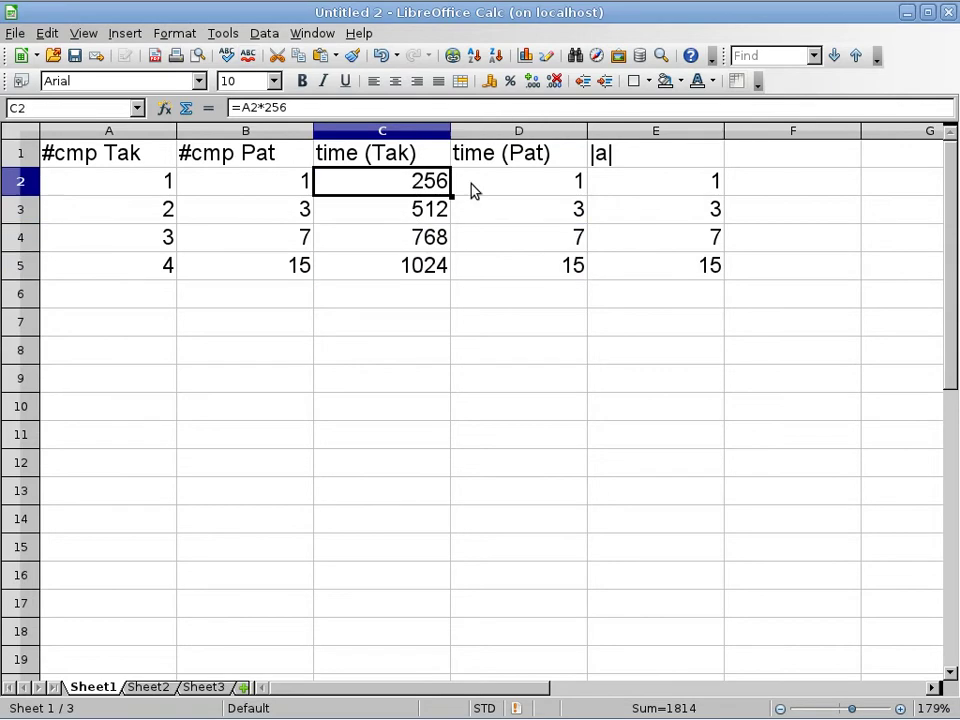
shift+click(510, 189)
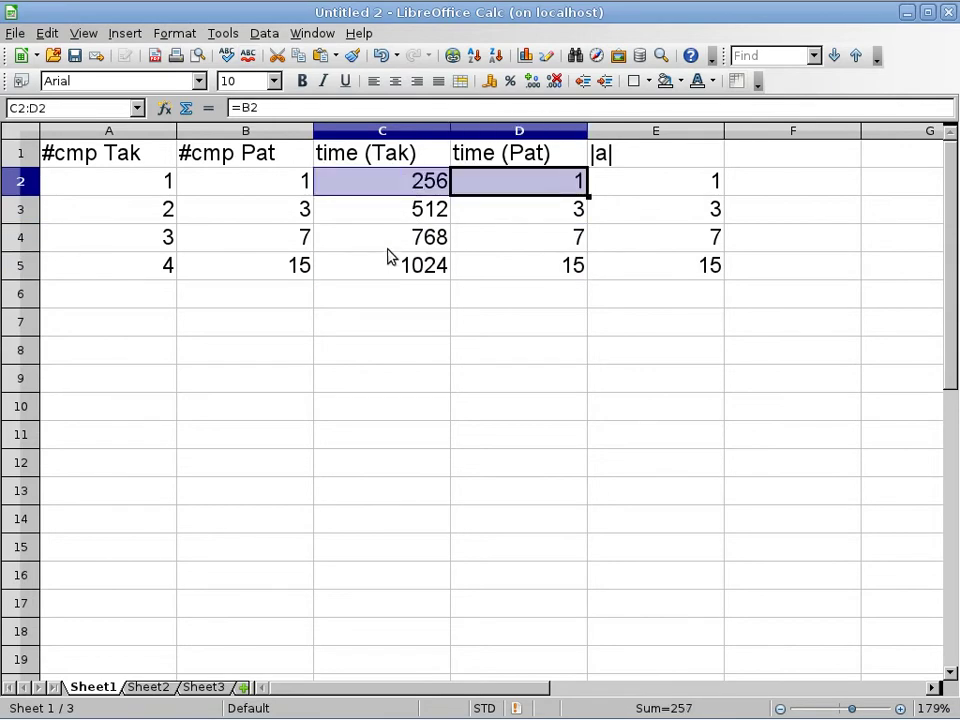
click(415, 222)
shift+click(465, 229)
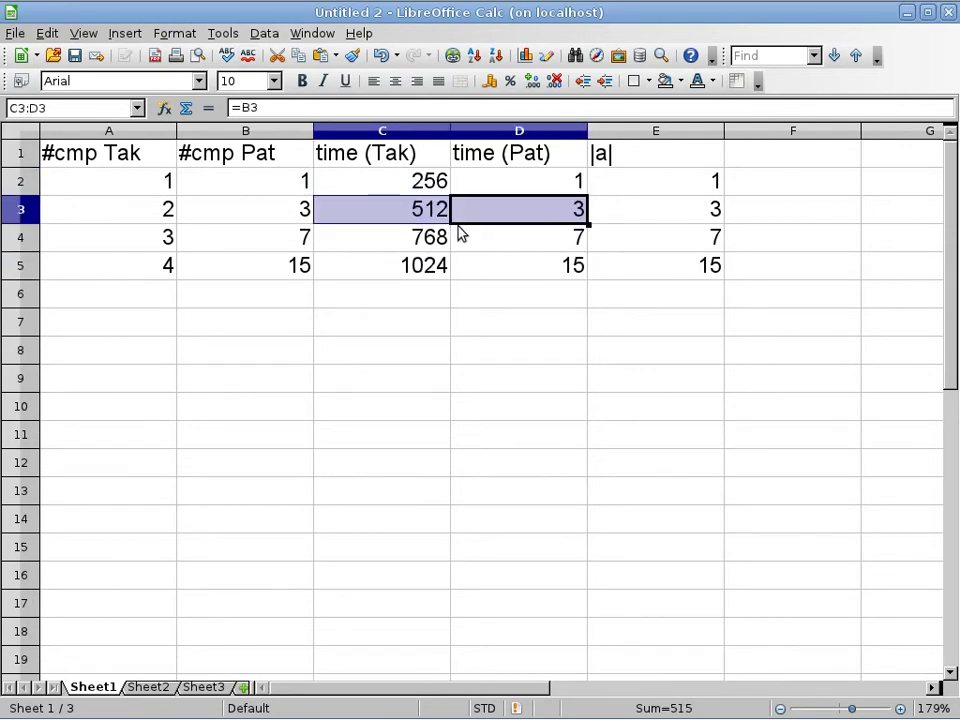
click(408, 275)
shift+click(514, 268)
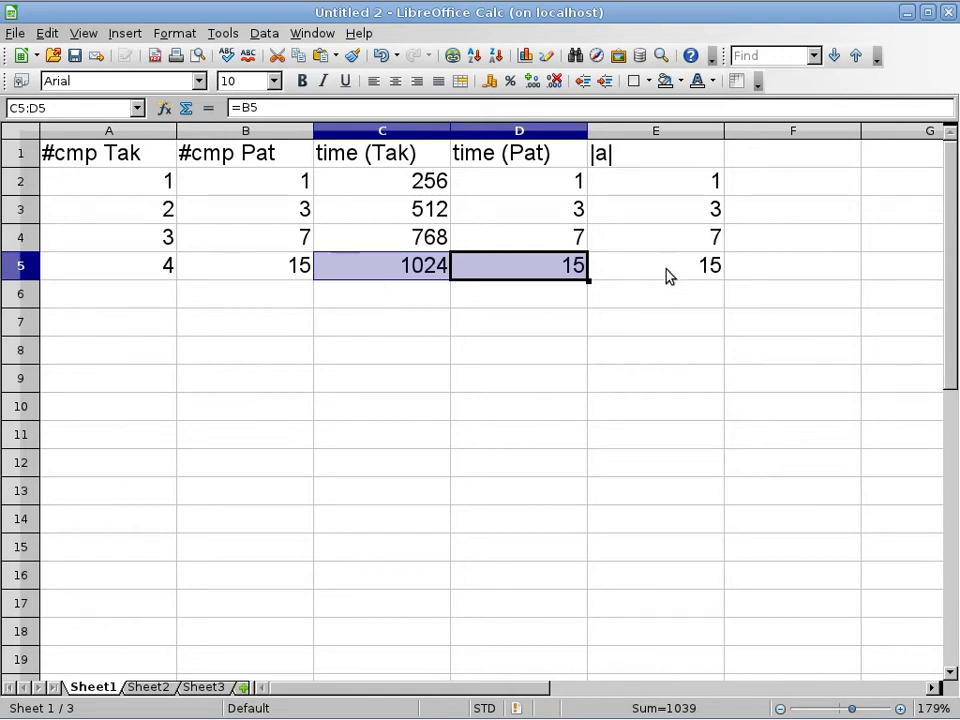
Step: Enter comparison count 5 in A6 and compute the array size in E6 with the formula =2^A6-1
click(174, 292)
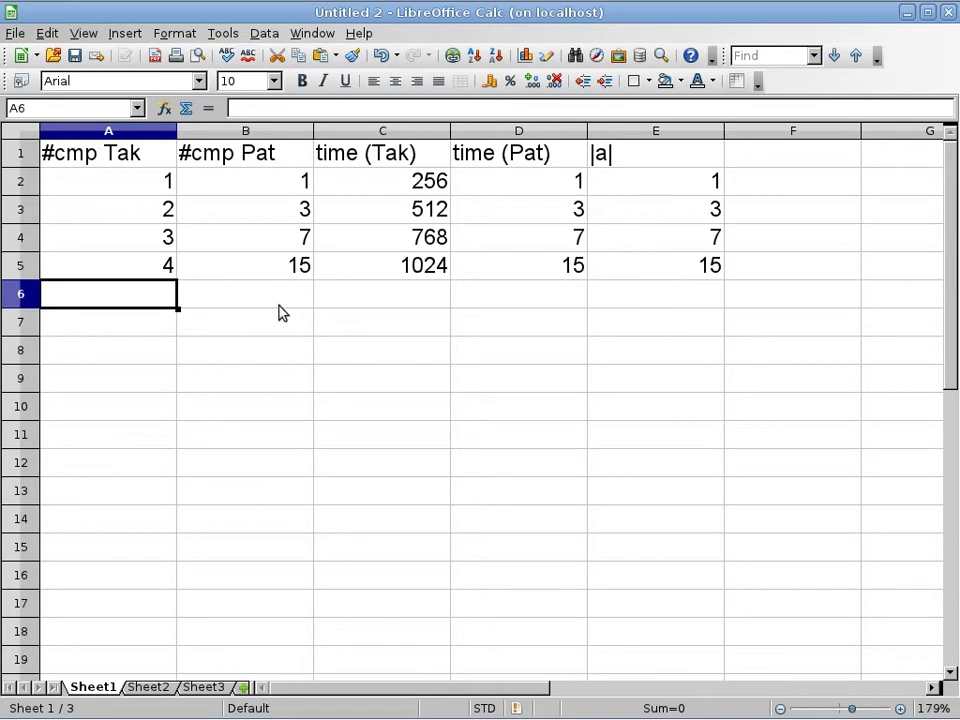
text(5)
key(Tab)
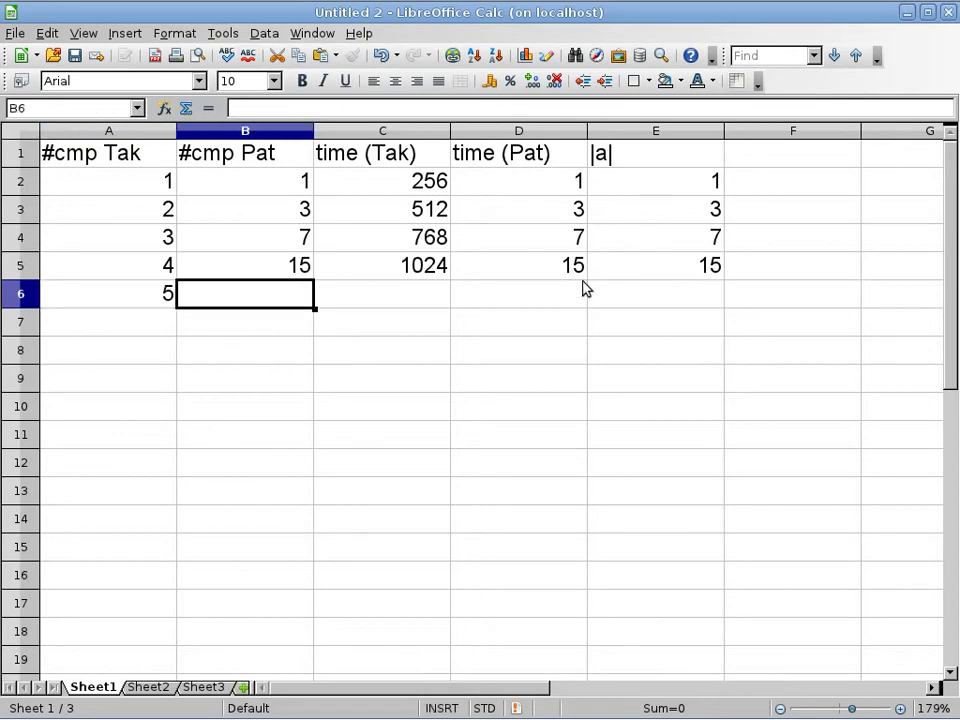
click(704, 299)
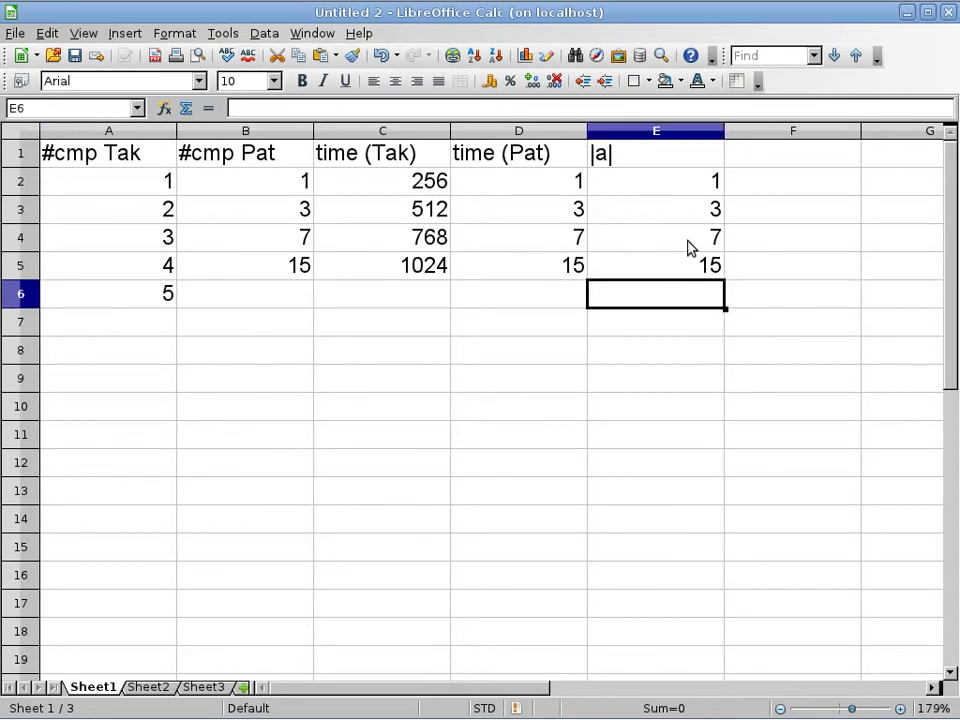
text(=2^)
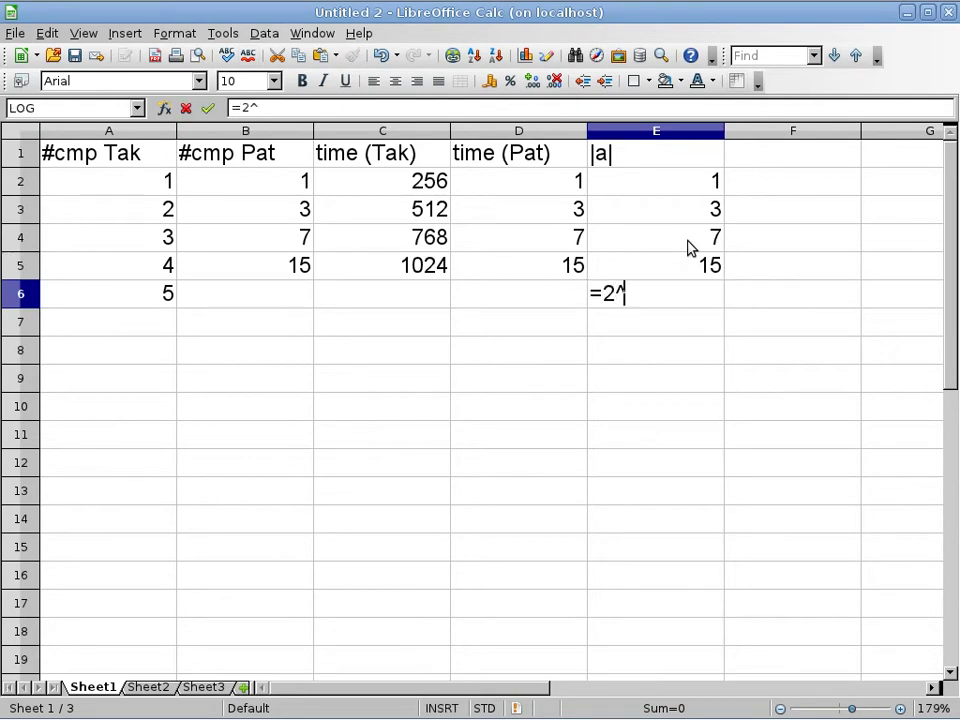
click(166, 292)
text(-1)
key(Return)
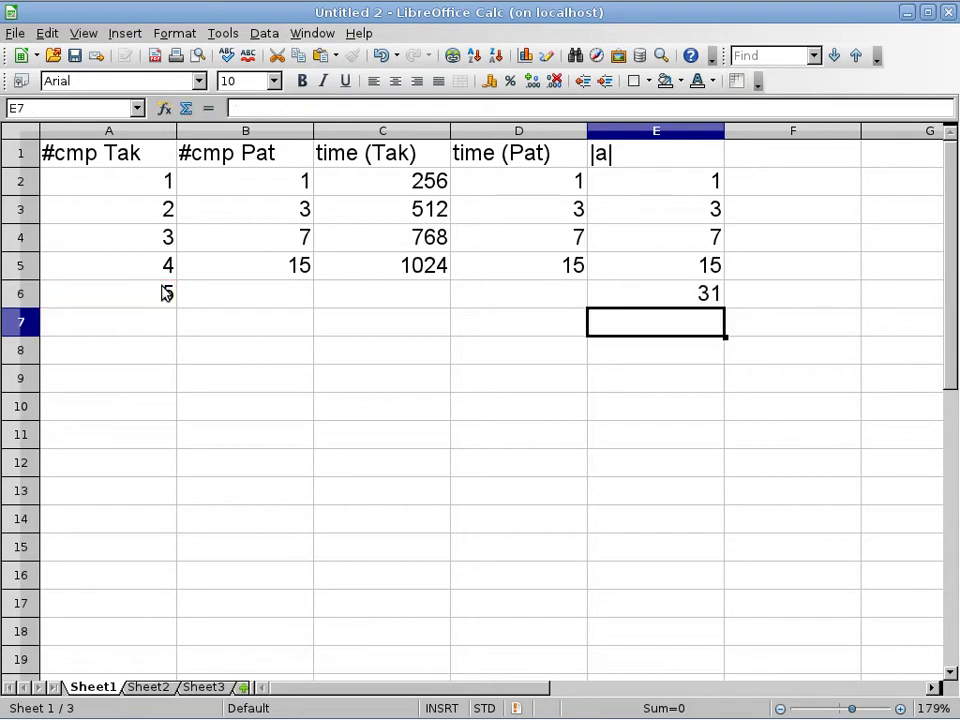
click(694, 296)
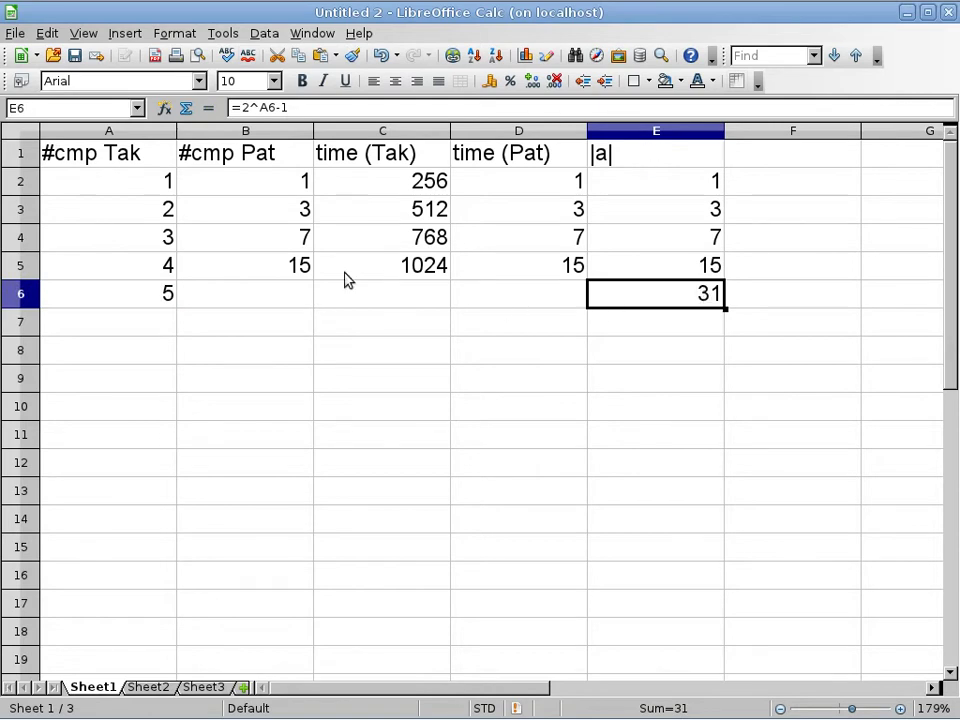
Step: Set the comparison count in B6 to the array size with the formula =E6
click(310, 298)
text(=)
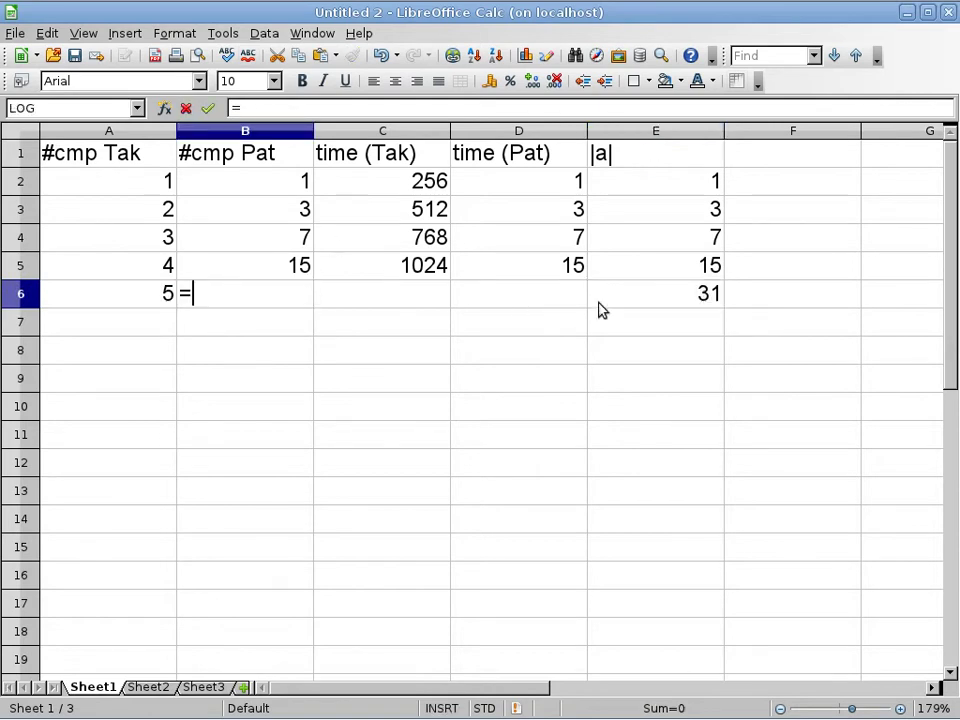
click(692, 294)
key(Return)
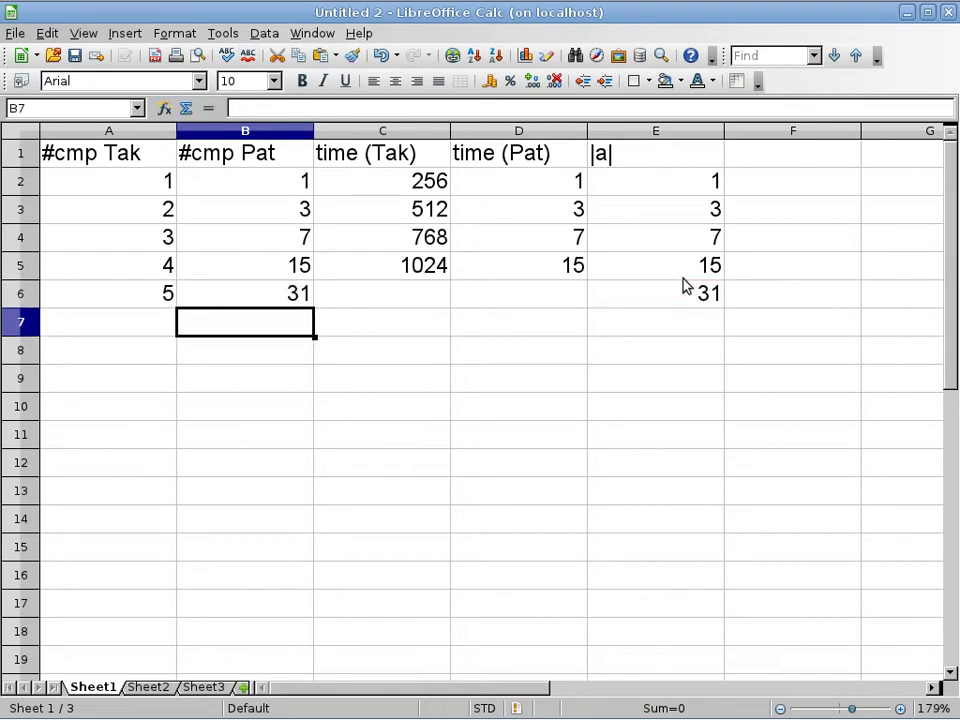
click(396, 298)
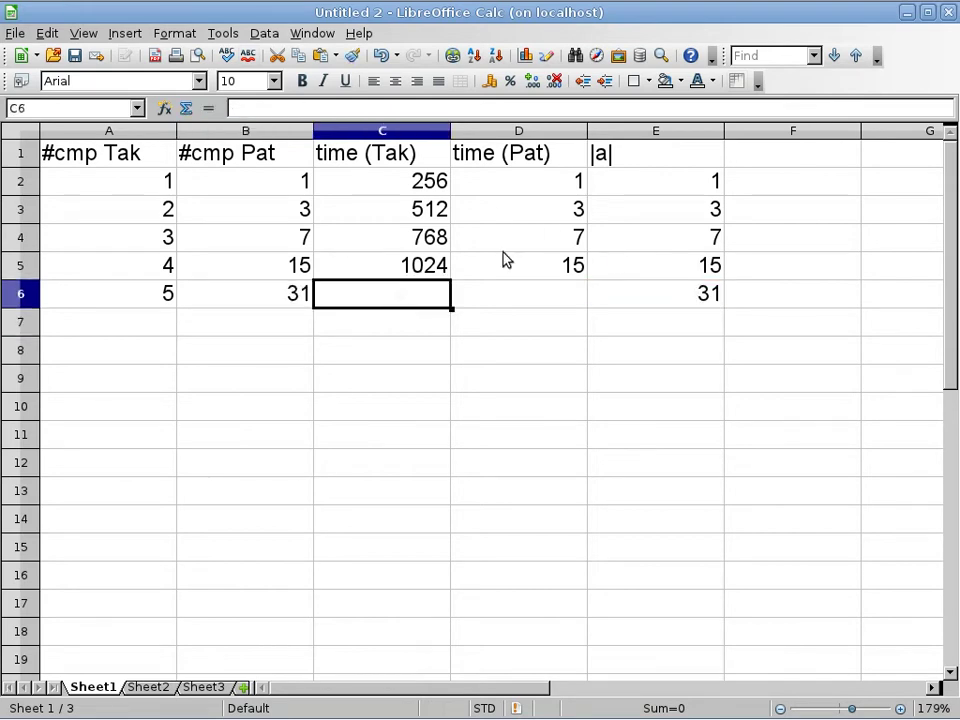
click(426, 272)
drag(452, 281, 452, 300)
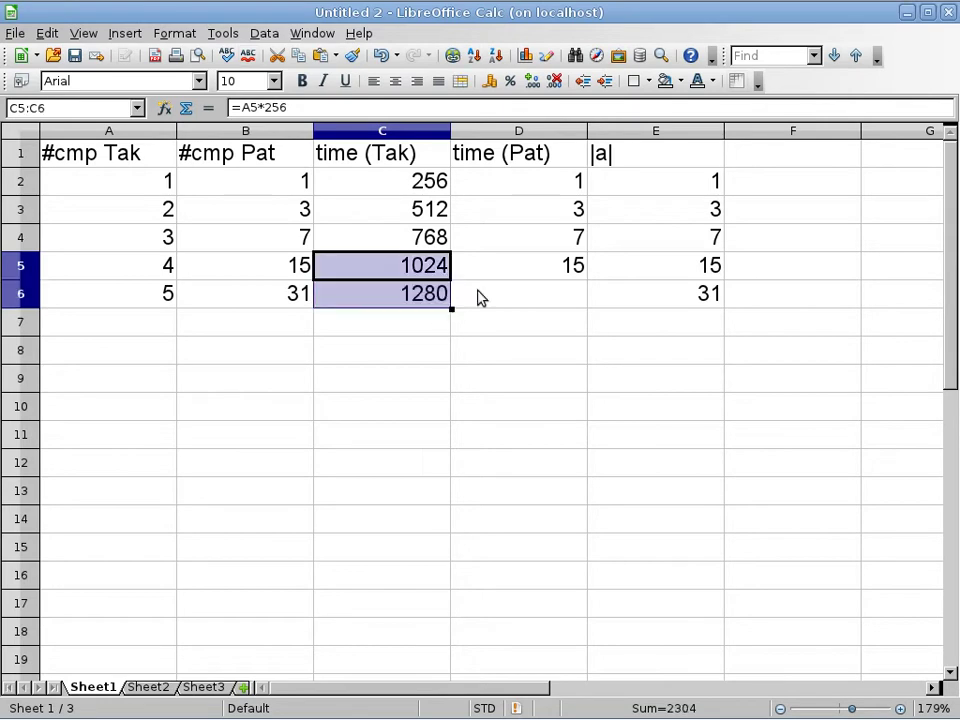
click(422, 296)
key(Delete)
key(Return)
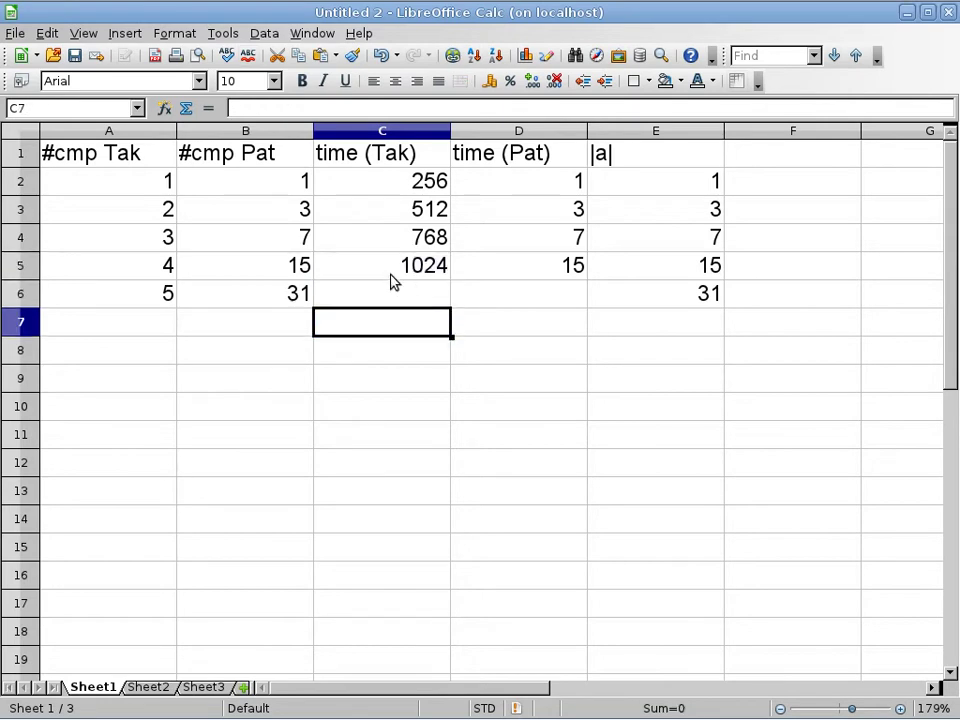
Step: Copy the time formulas from C5 and D5 down into row 6
click(434, 275)
drag(452, 281, 452, 304)
click(578, 281)
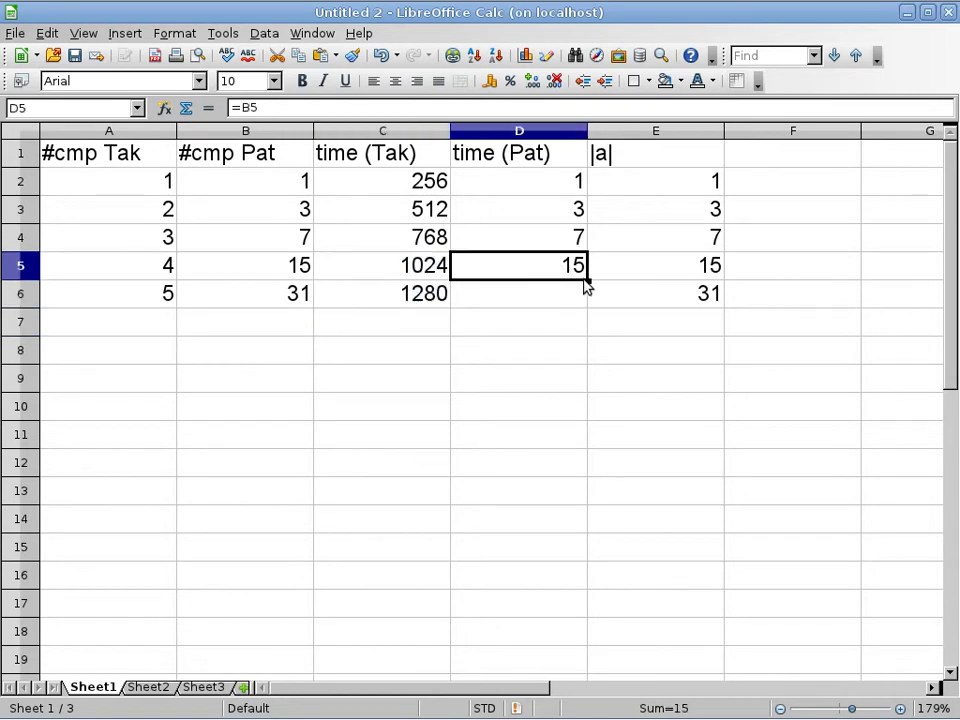
drag(588, 281, 588, 305)
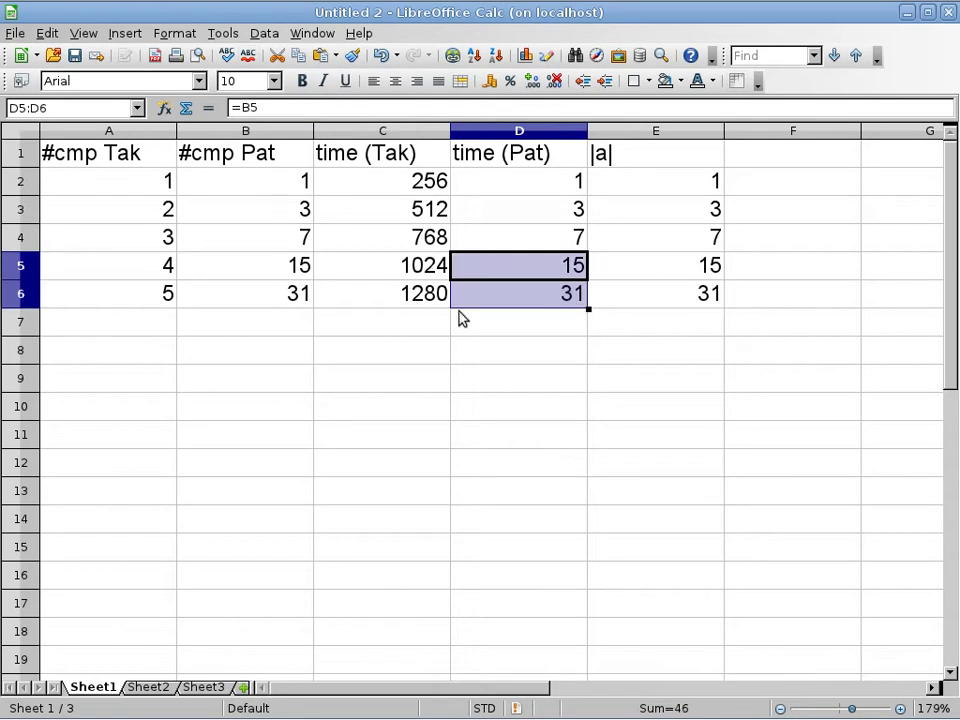
Step: Extend the comparison count series from A6 down to A18, counting up to 17
click(325, 324)
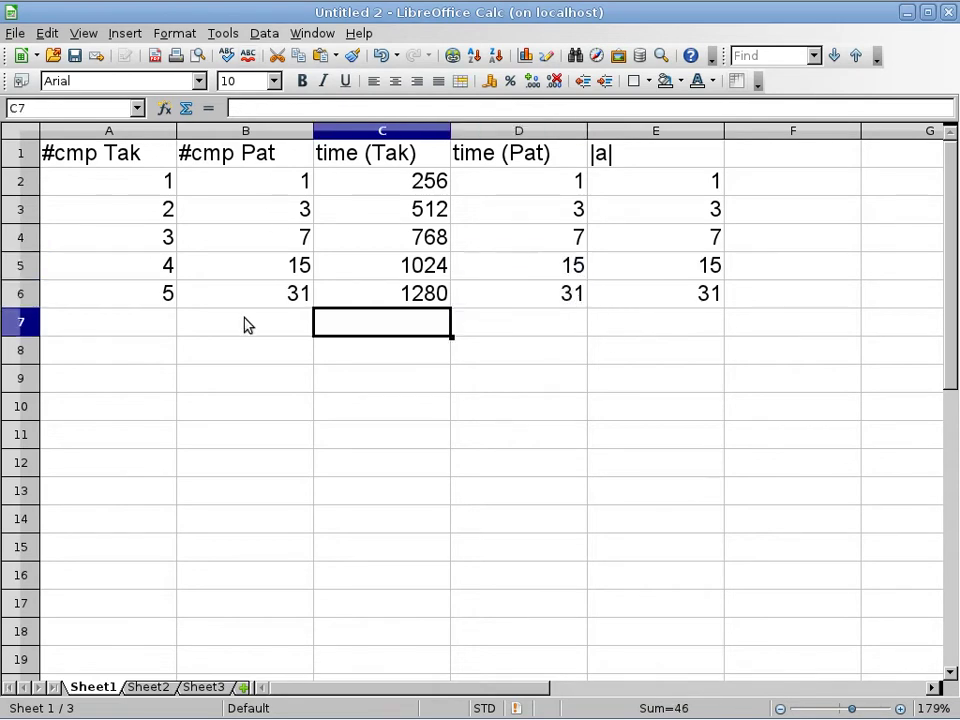
click(158, 302)
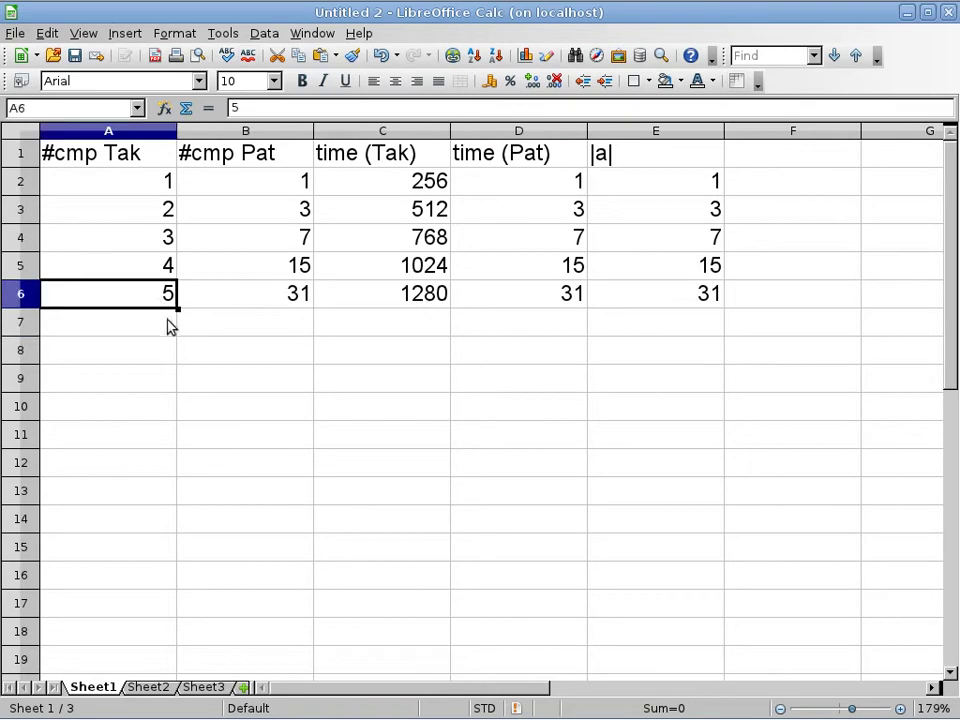
drag(178, 310, 180, 647)
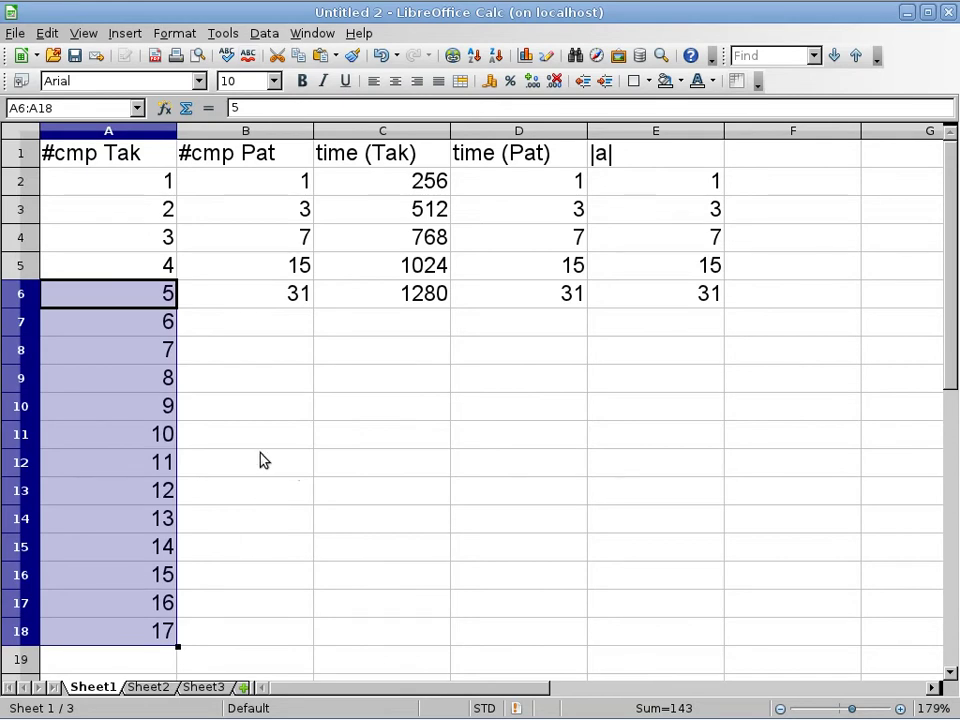
Step: Try to copy only the formula =E6 from B6 down column B to row 18, re-entering it in B6 between attempts
click(249, 302)
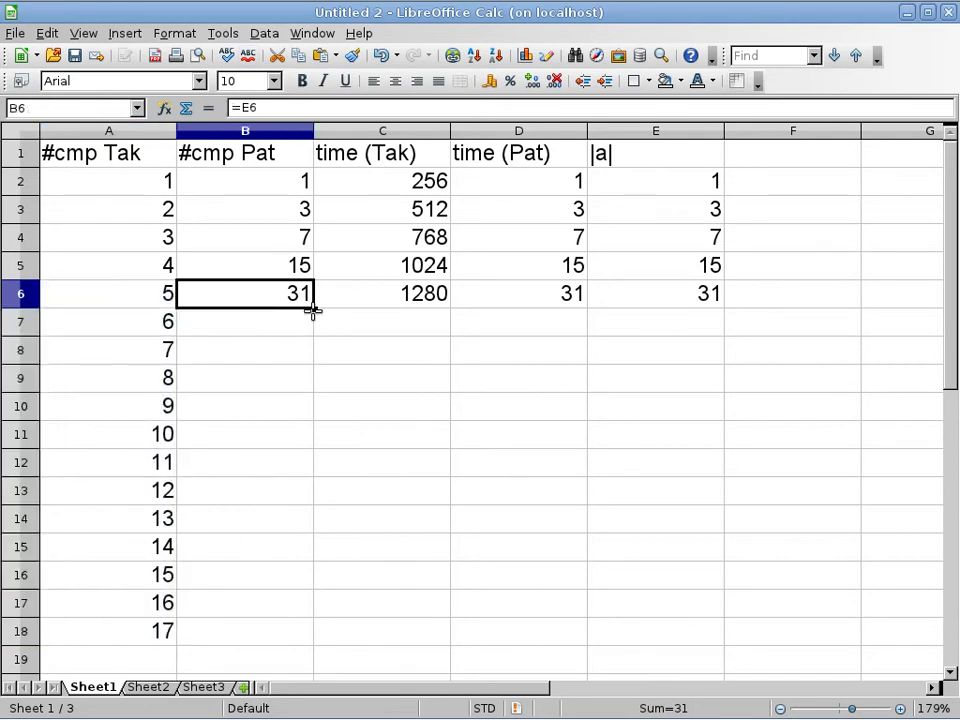
drag(314, 312, 300, 640)
click(279, 305)
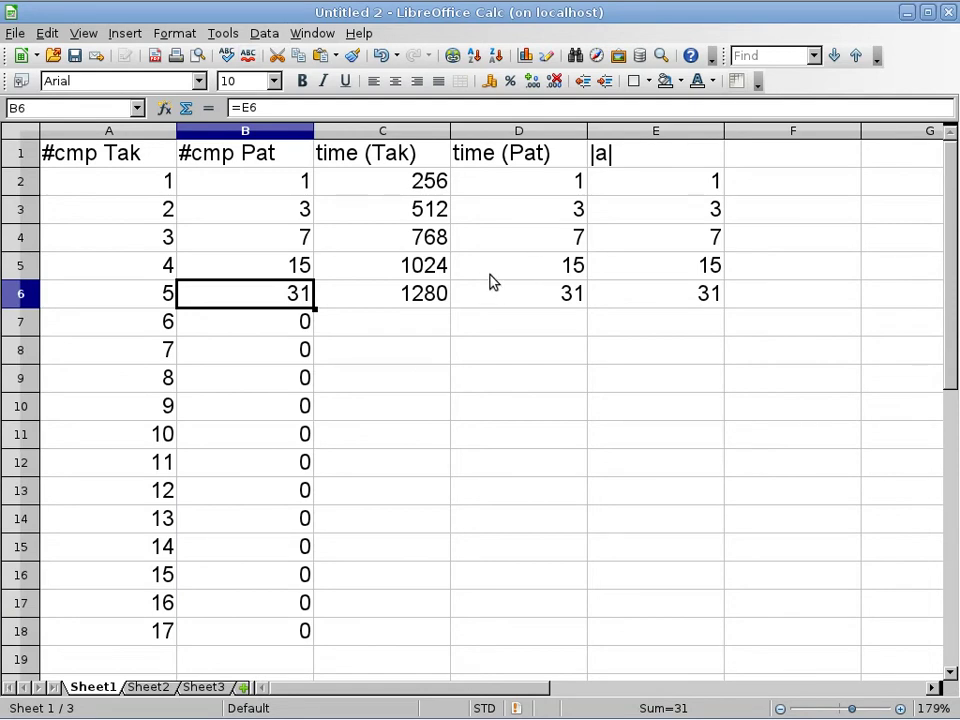
text(=)
click(658, 298)
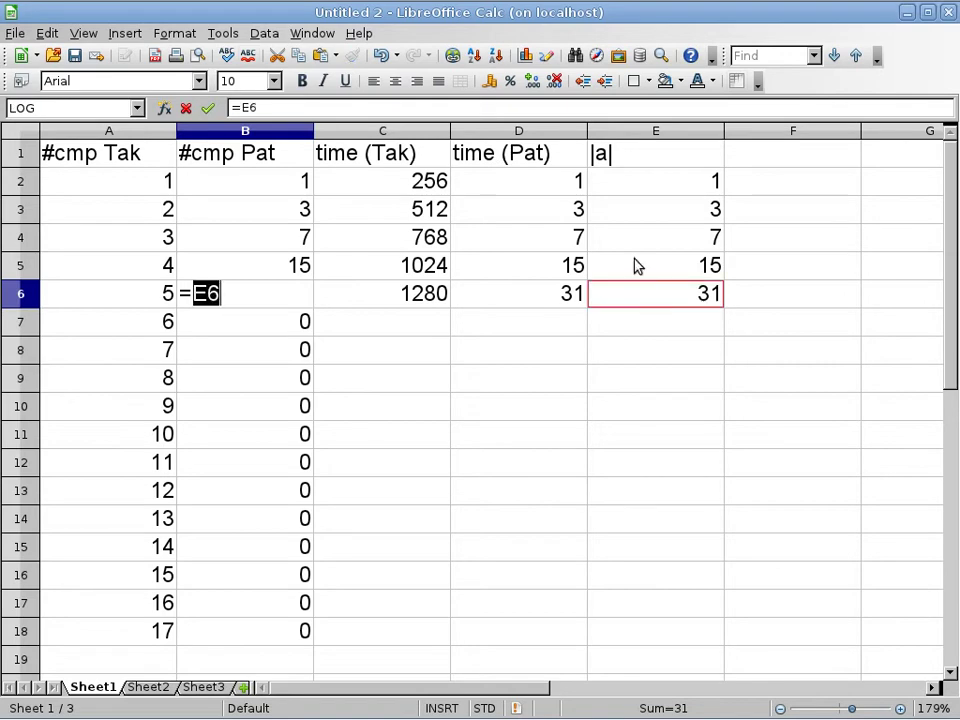
key(Return)
click(660, 297)
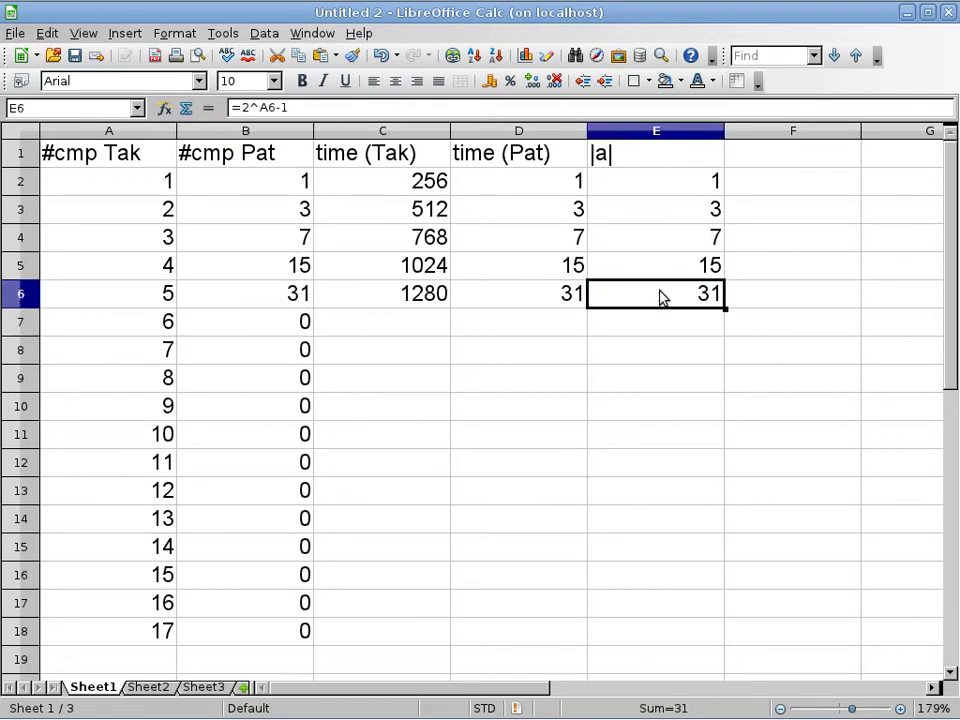
click(274, 296)
drag(313, 309, 328, 640)
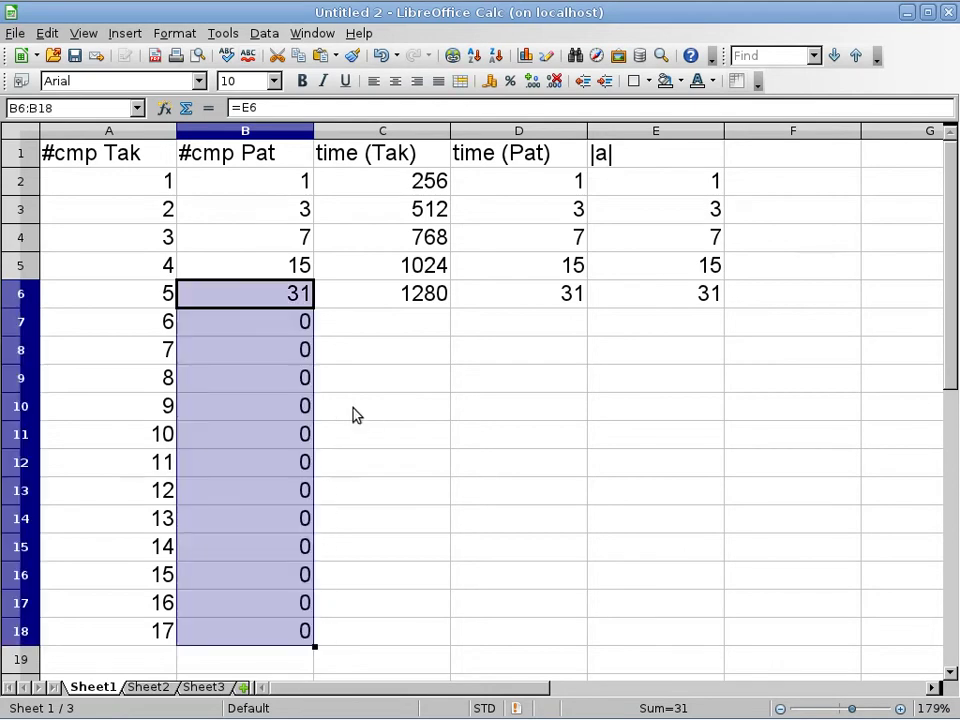
Step: Copy the formulas in B6:E6 down together through row 18
click(298, 305)
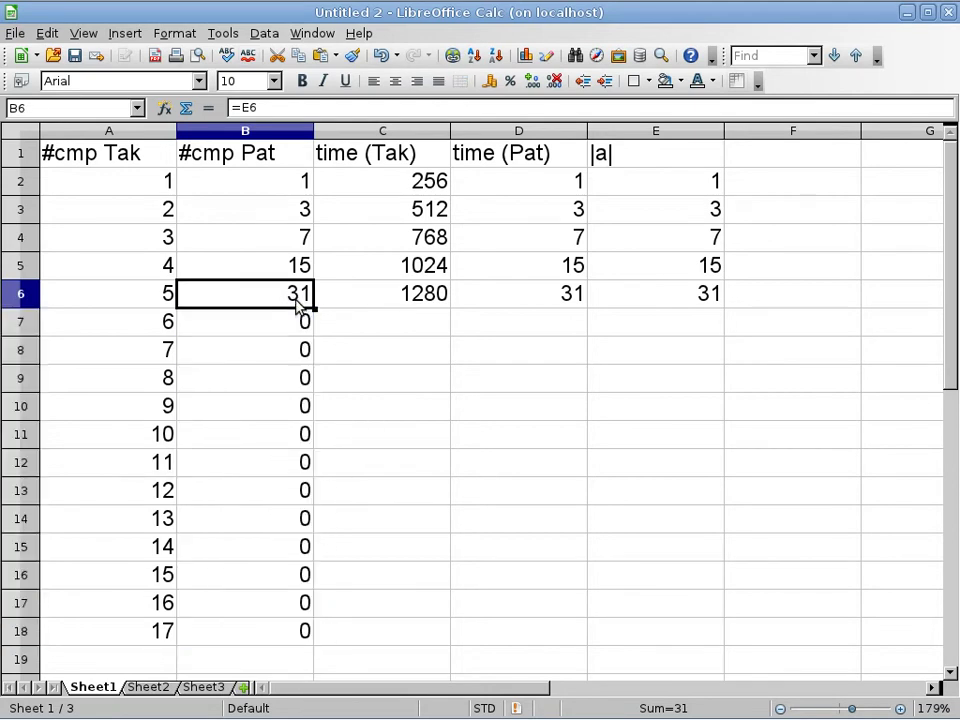
shift+click(690, 297)
drag(726, 308, 690, 649)
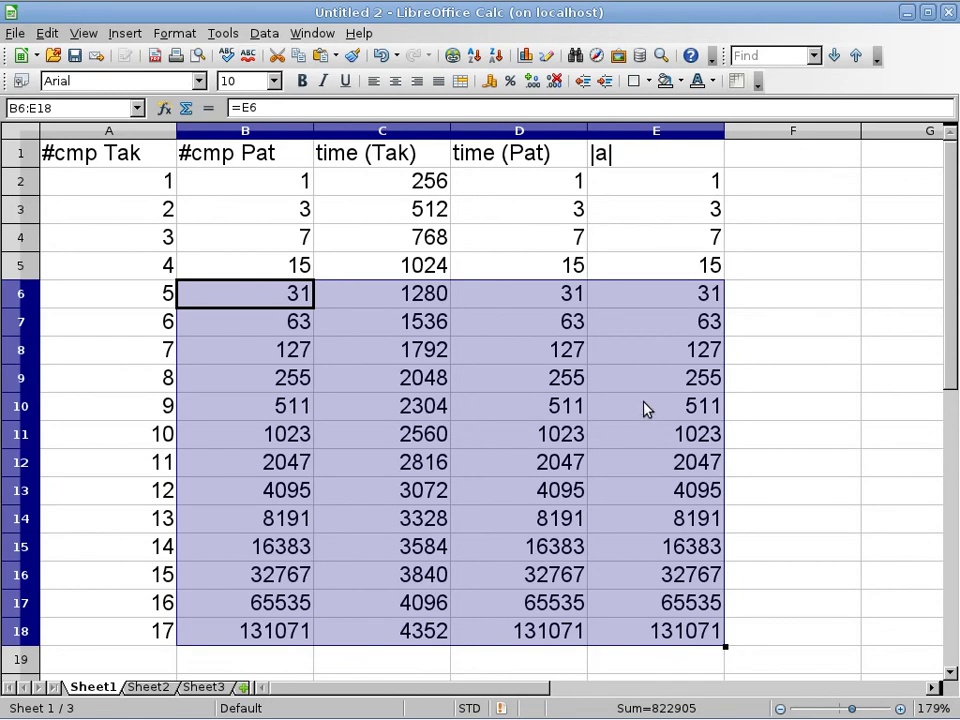
Step: Highlight row 13 of the comparison table, and select rows 2 through 8 as a block
click(21, 491)
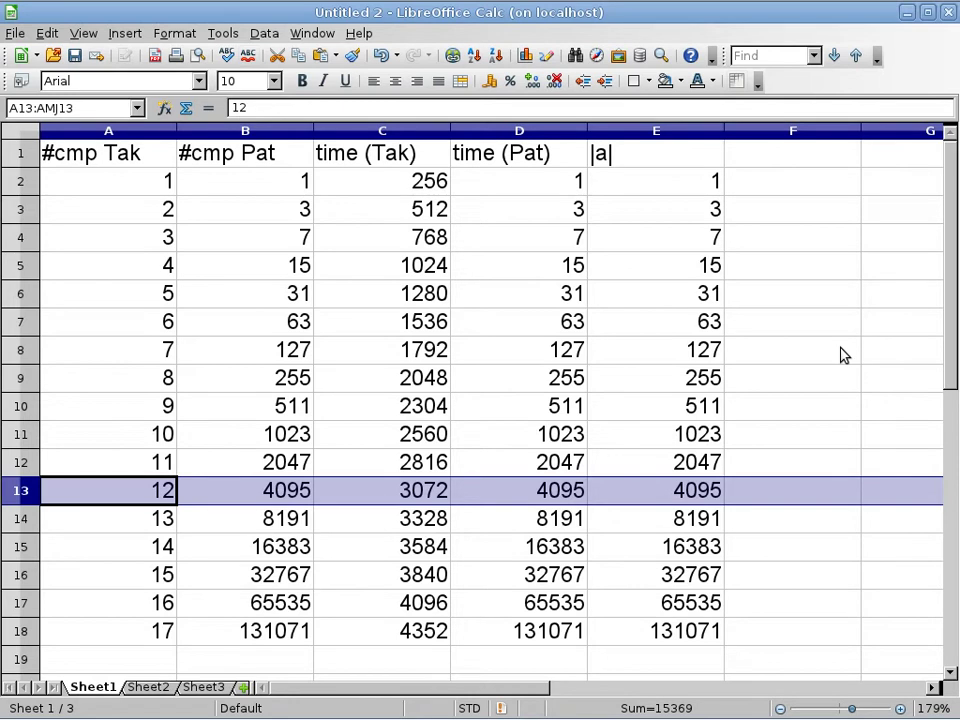
click(12, 185)
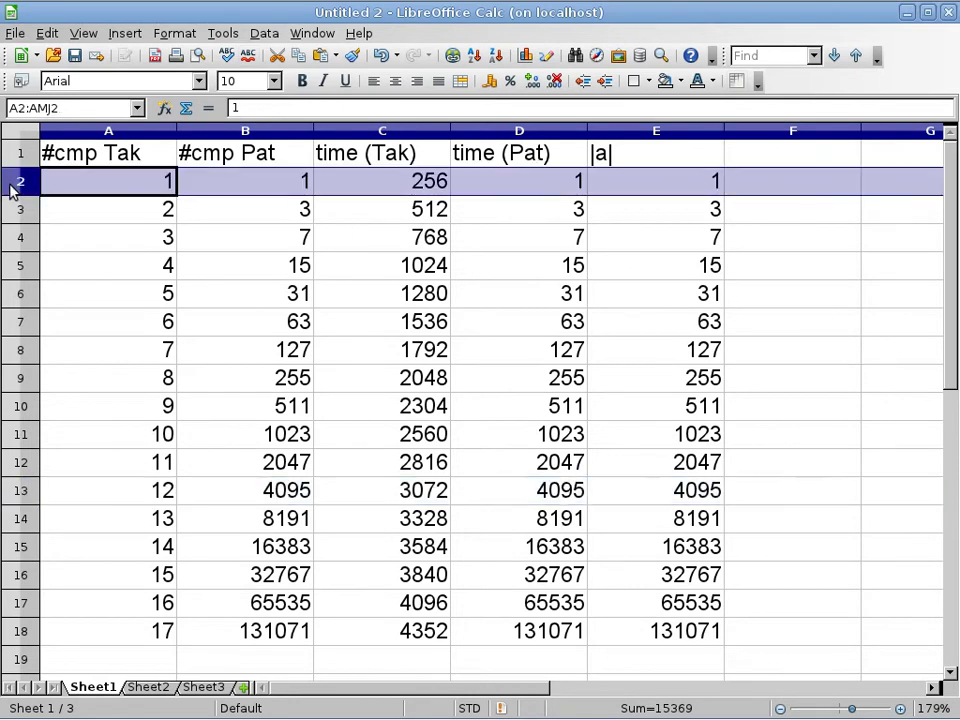
click(30, 356)
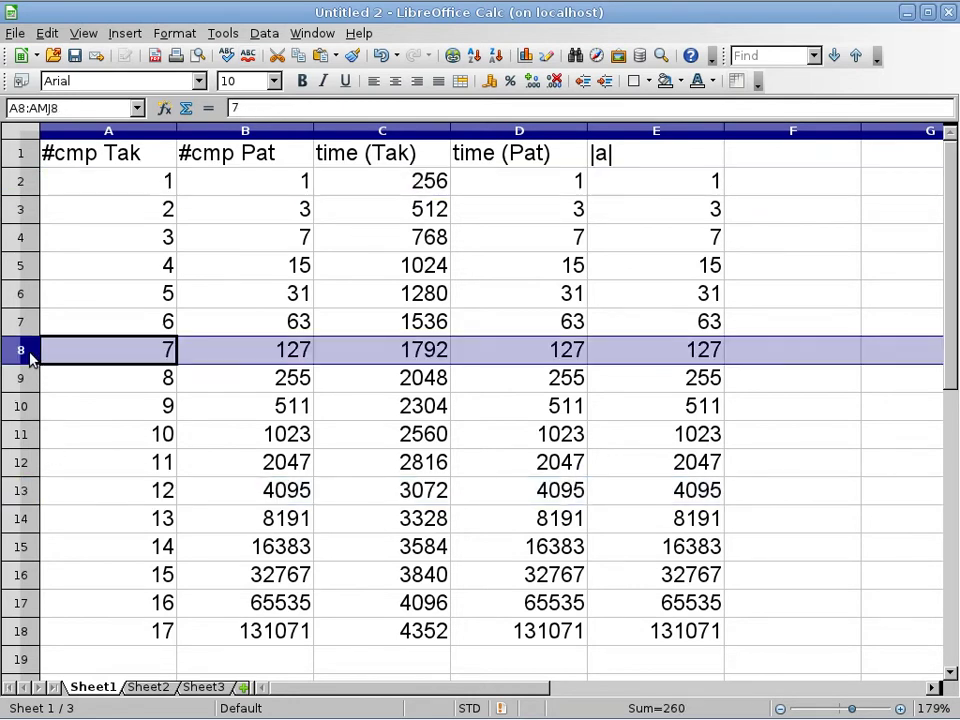
shift+click(25, 190)
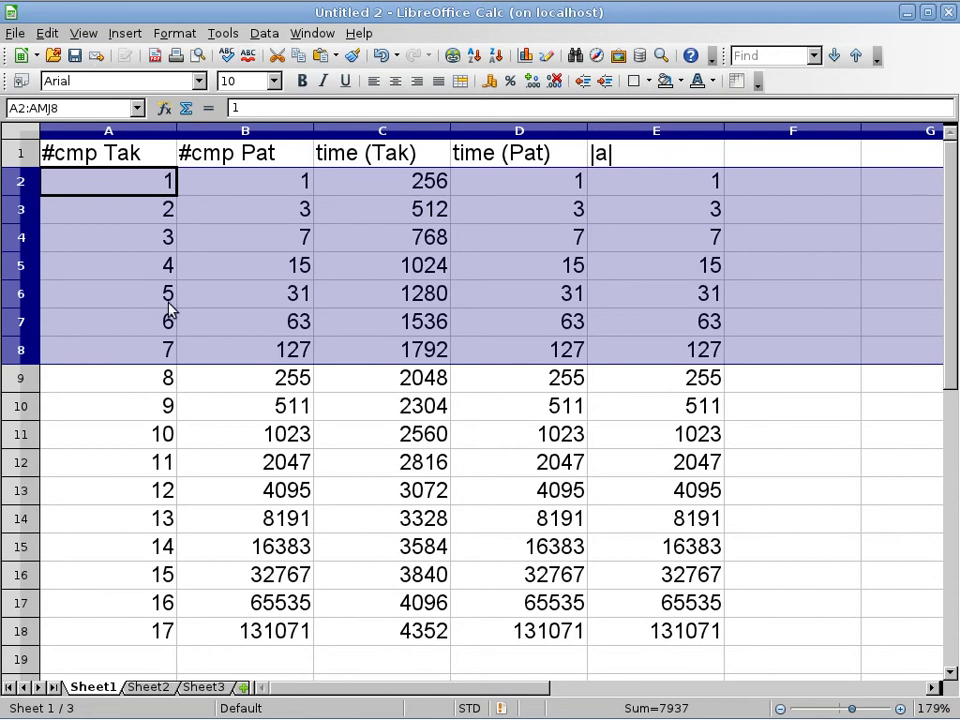
Step: Open the Calculator and compute the factorial of 8
click(45, 10)
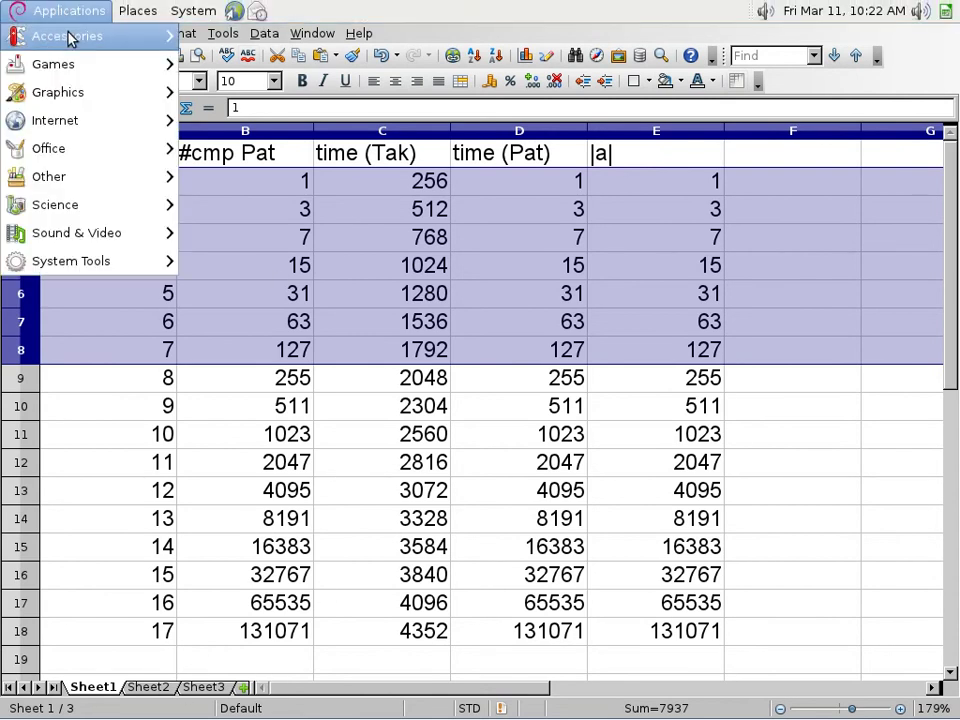
mouse_move(69, 36)
click(240, 93)
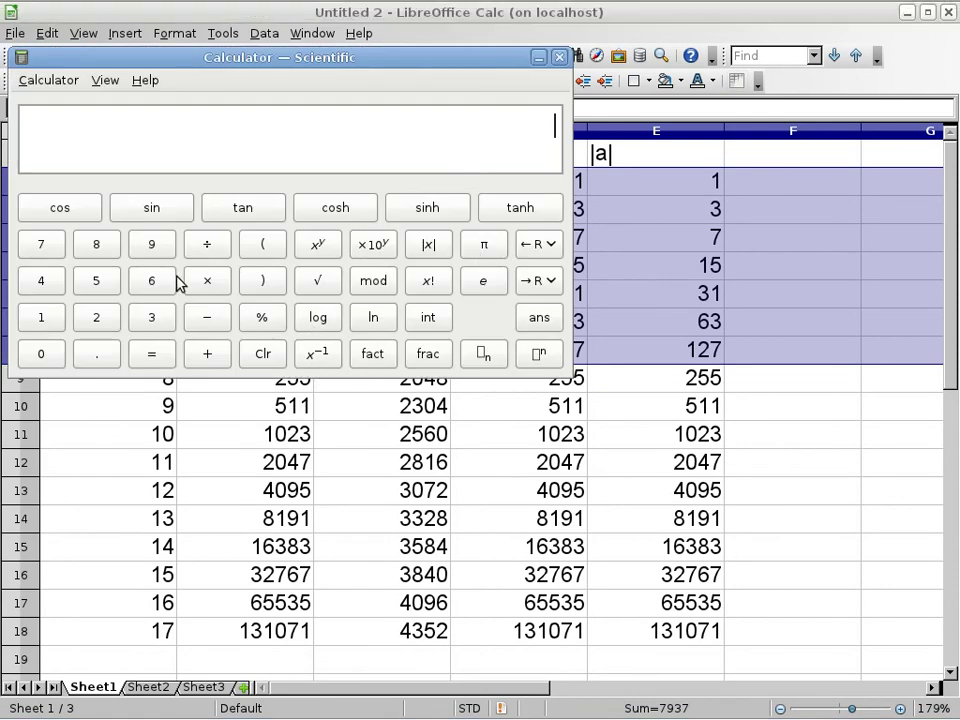
click(96, 244)
key(ctrl+f)
key(Escape)
text(8)
click(427, 281)
key(Return)
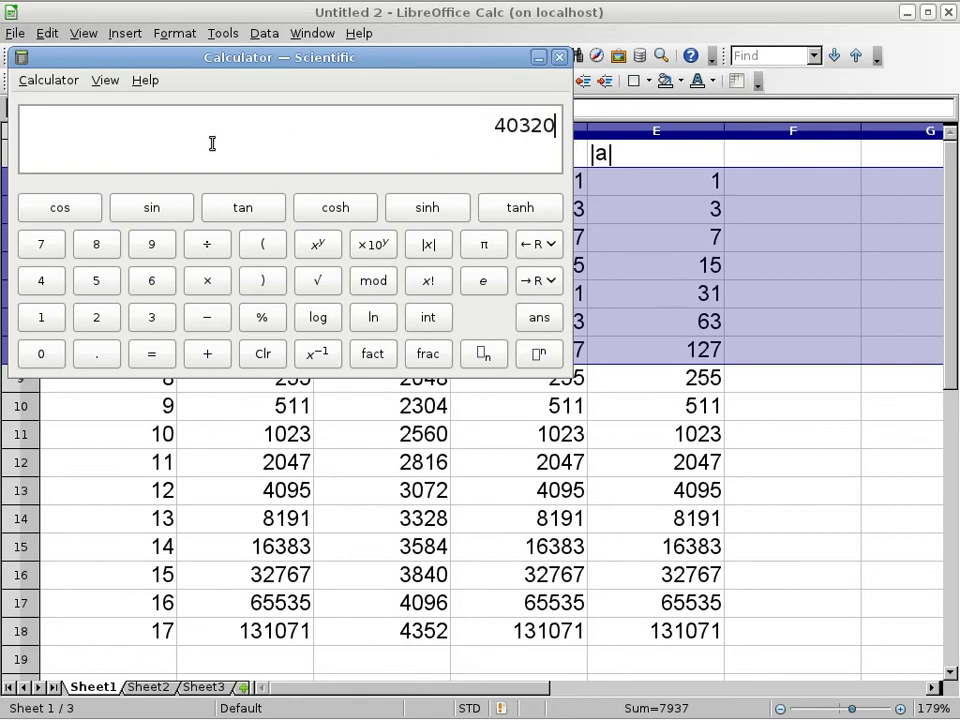
Step: Compute the factorial of 100 in the Calculator and look over the long result
click(42, 318)
click(45, 352)
click(45, 352)
click(427, 284)
key(Return)
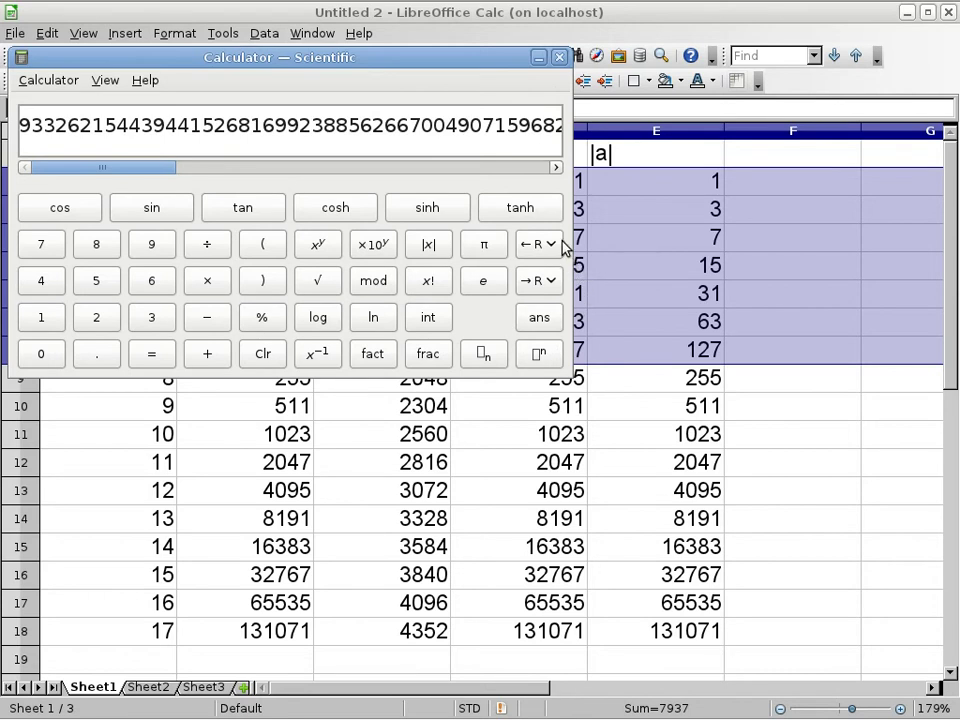
drag(82, 172, 50, 190)
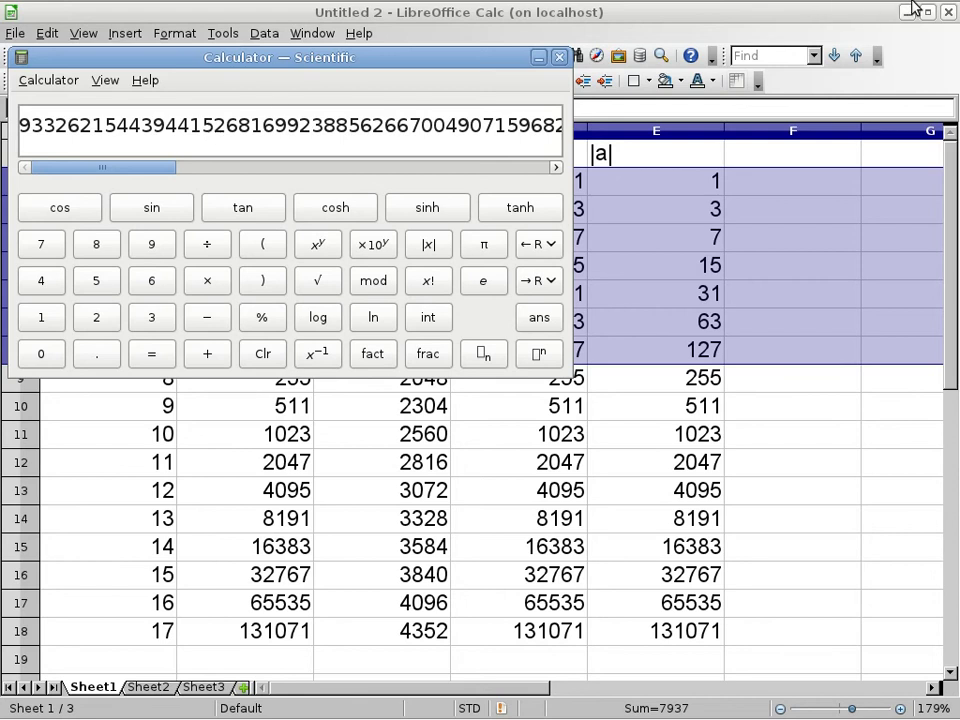
Step: Switch to Iceweasel, search Google for "SUMMER WARS" in a new tab, and open the film's Wikipedia article
mouse_move(912, 6)
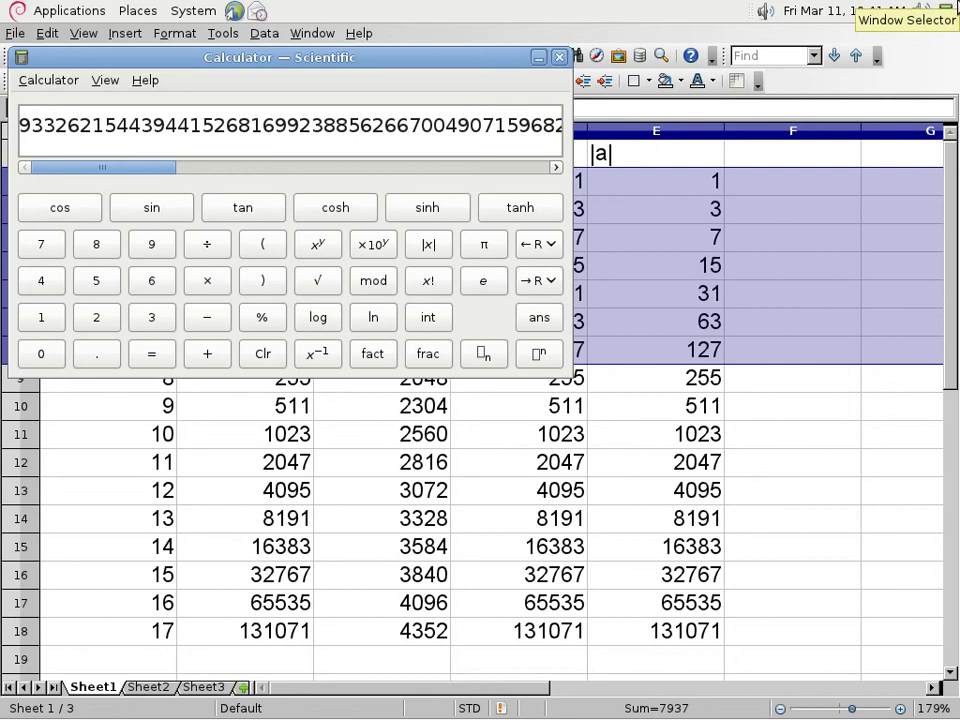
click(243, 708)
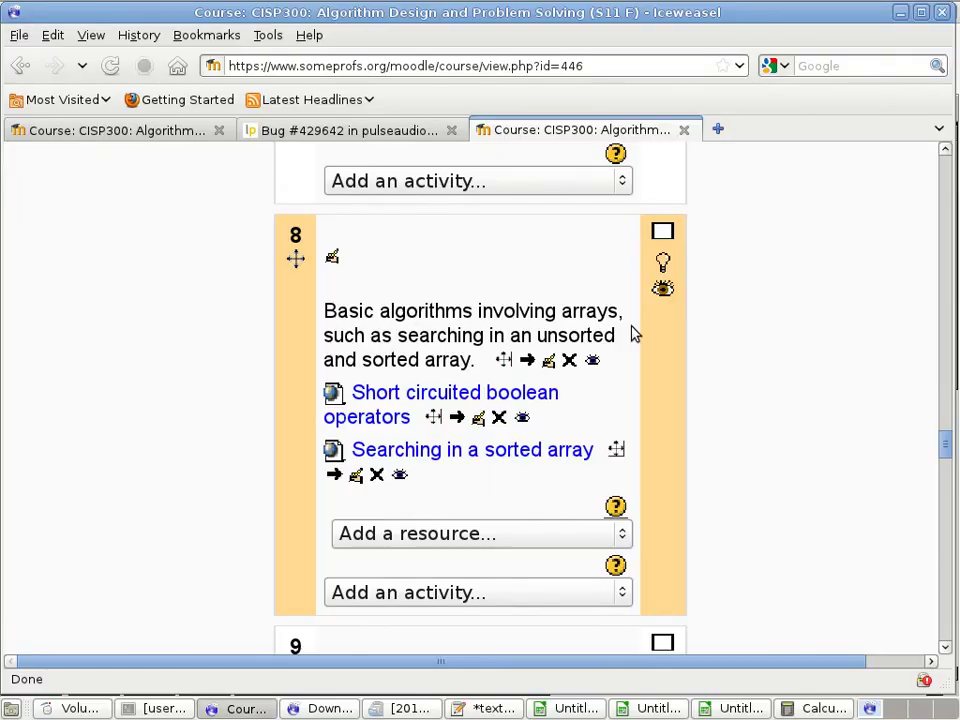
click(719, 131)
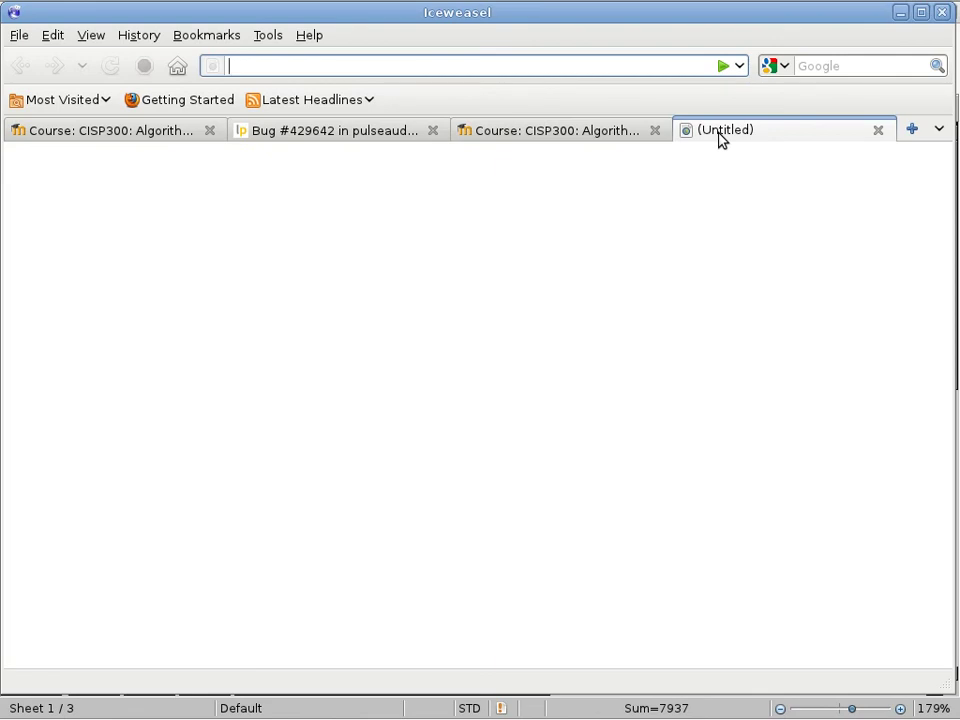
click(803, 64)
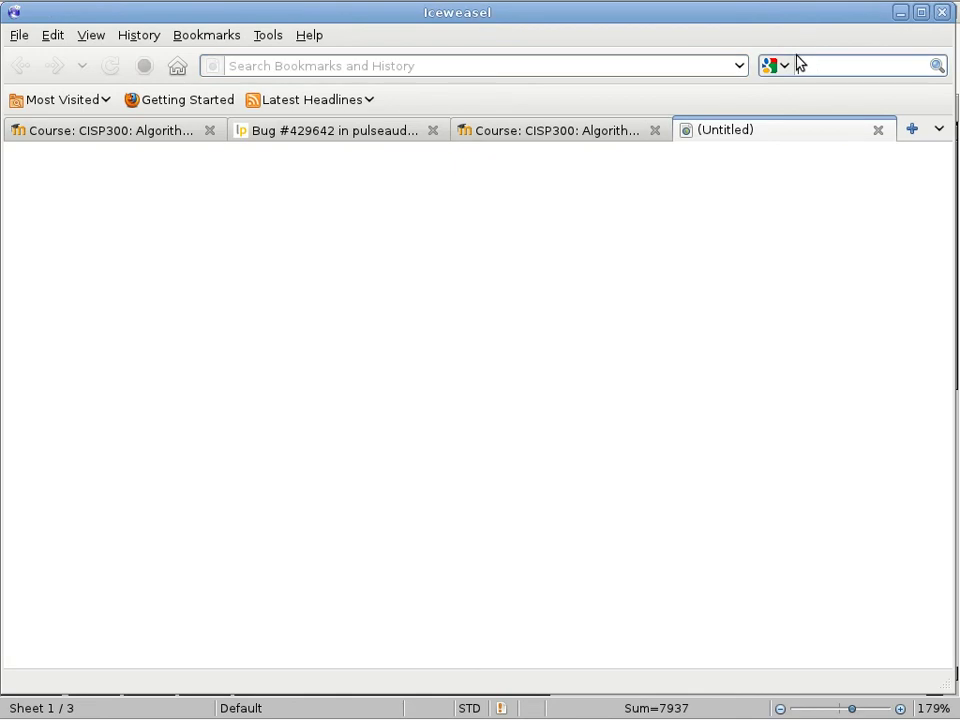
text(SUMMER )
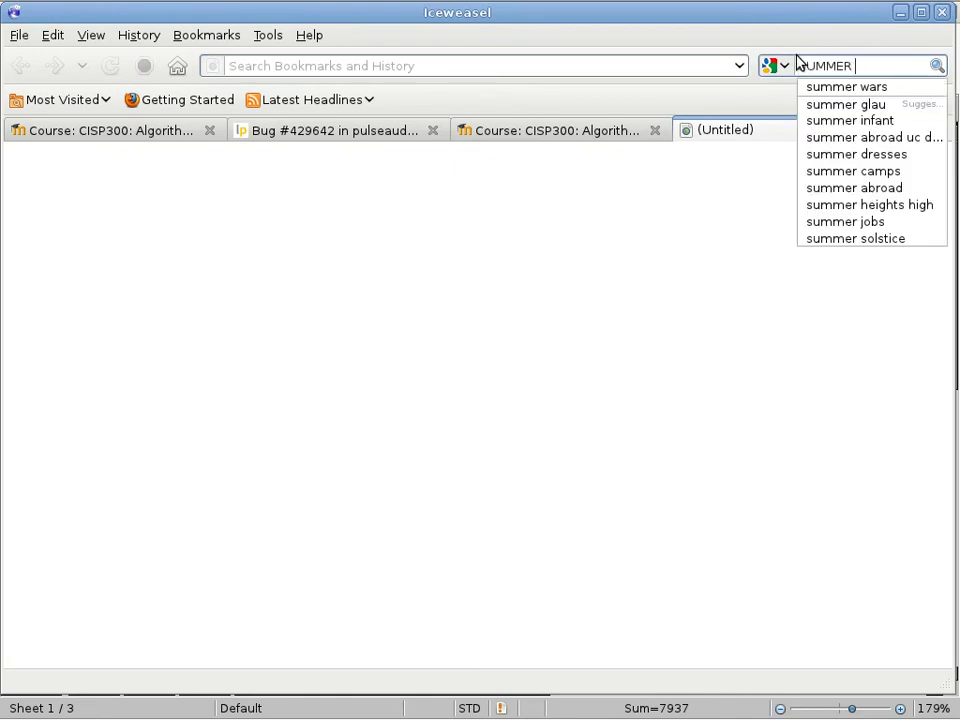
text(WARS)
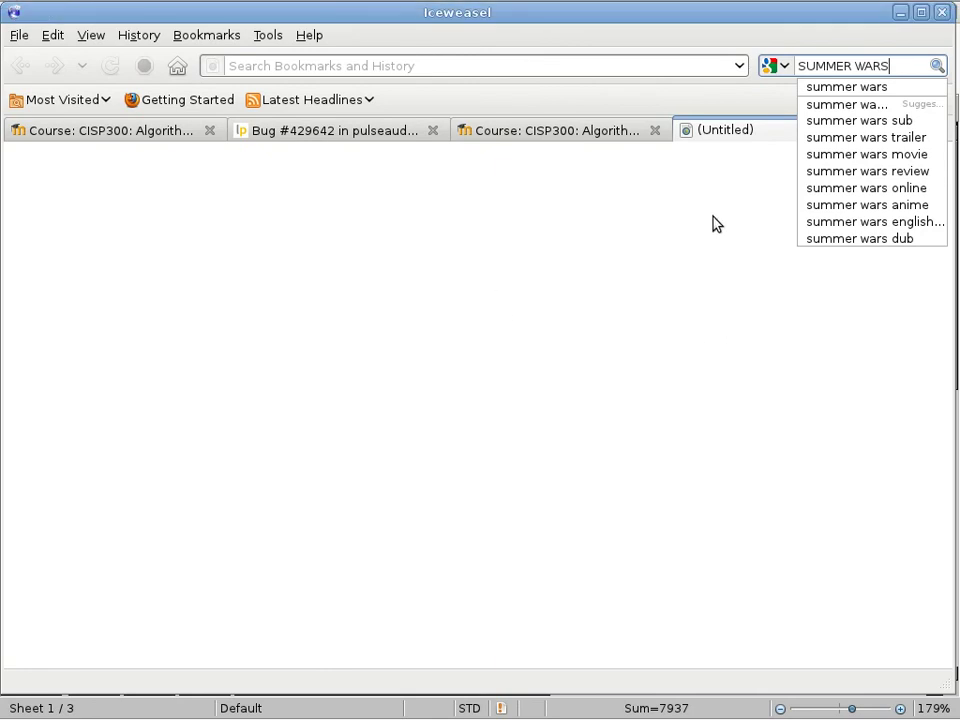
key(Return)
click(382, 272)
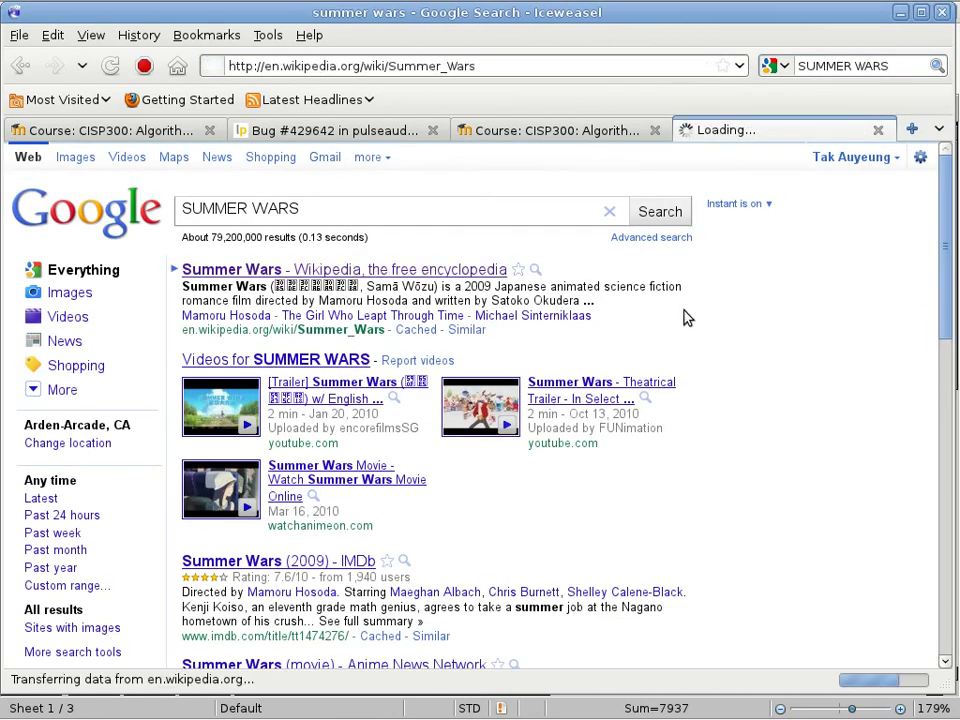